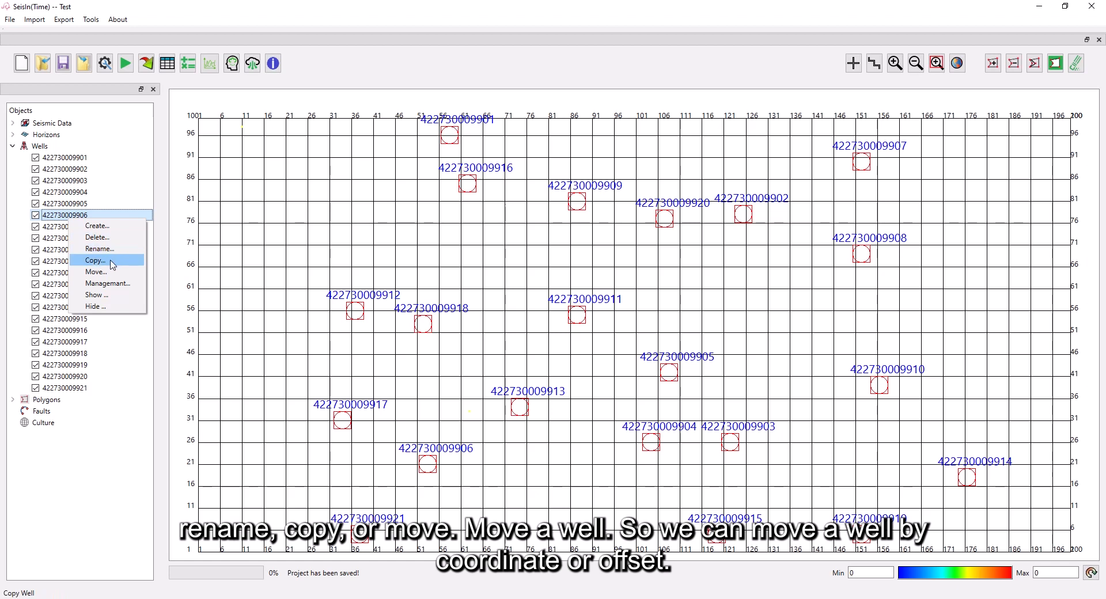
pyautogui.click(107, 275)
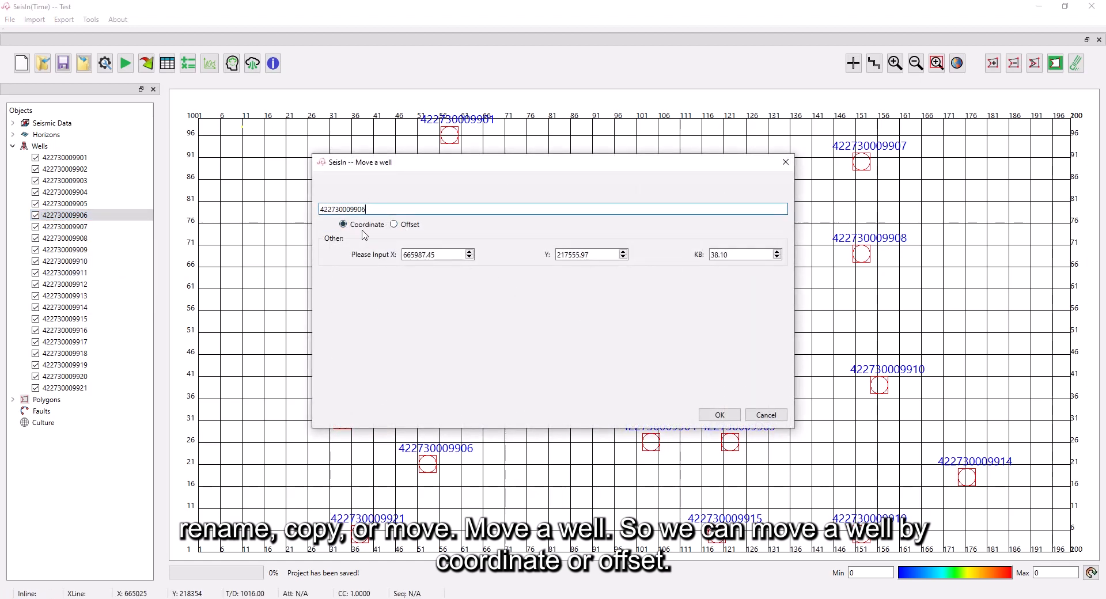
pyautogui.click(394, 224)
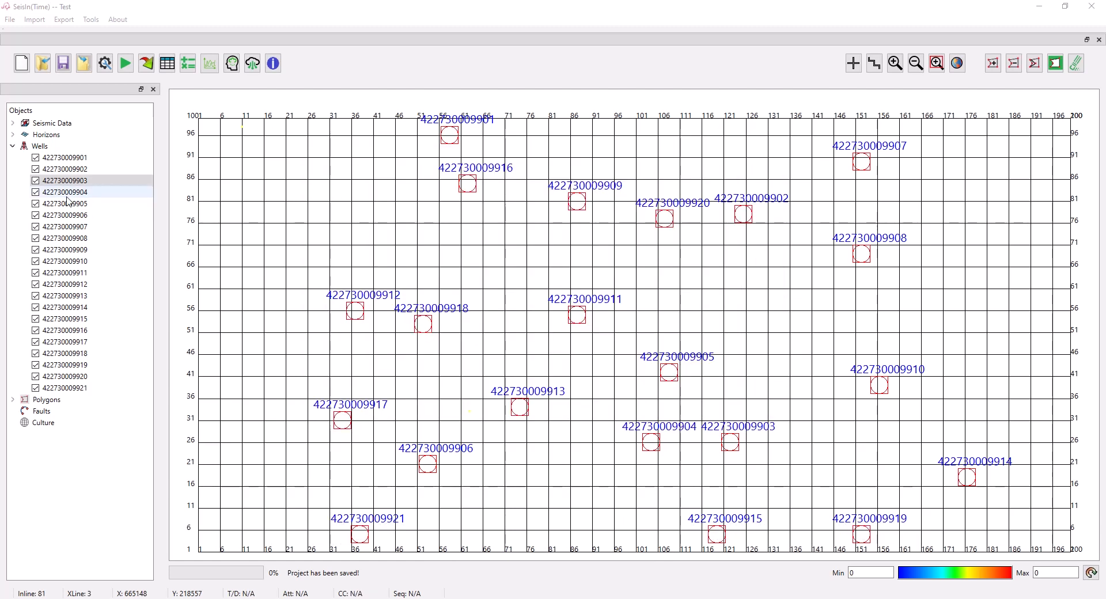
pyautogui.rightClick(67, 197)
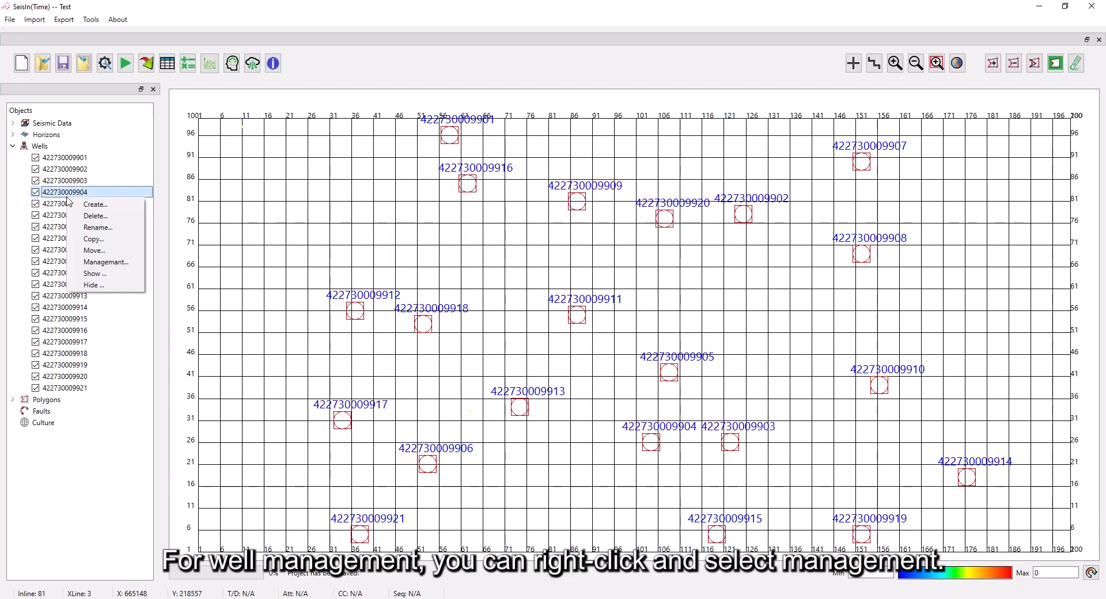
pyautogui.click(100, 262)
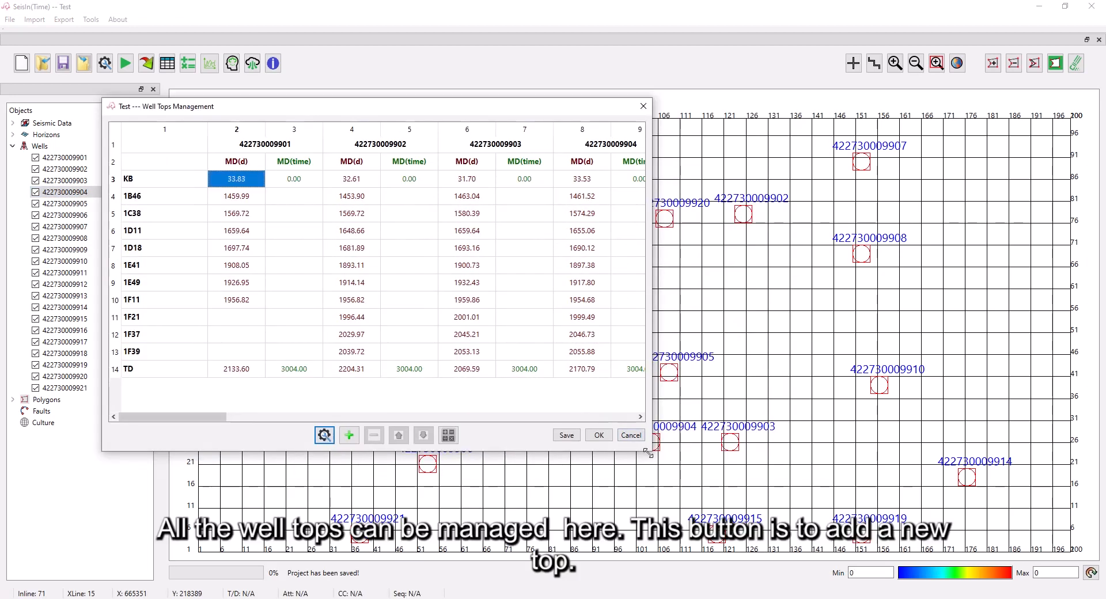
pyautogui.moveTo(648, 451); pyautogui.dragTo(1017, 481)
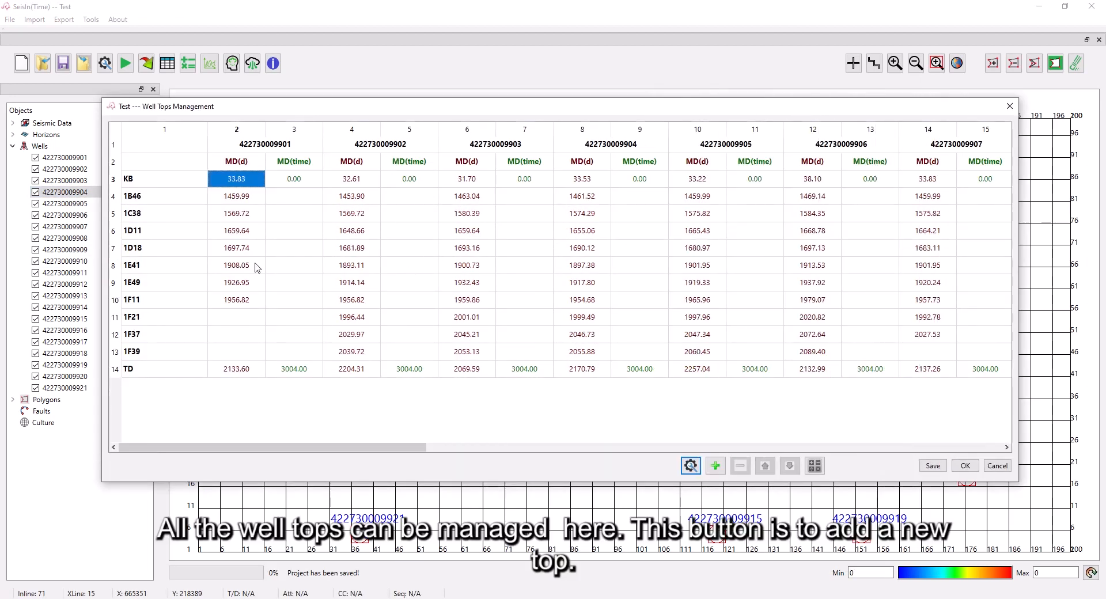
# Step: Add a new top directly below KB and rename it BBB01
pyautogui.click(716, 465)
pyautogui.doubleClick(155, 195)
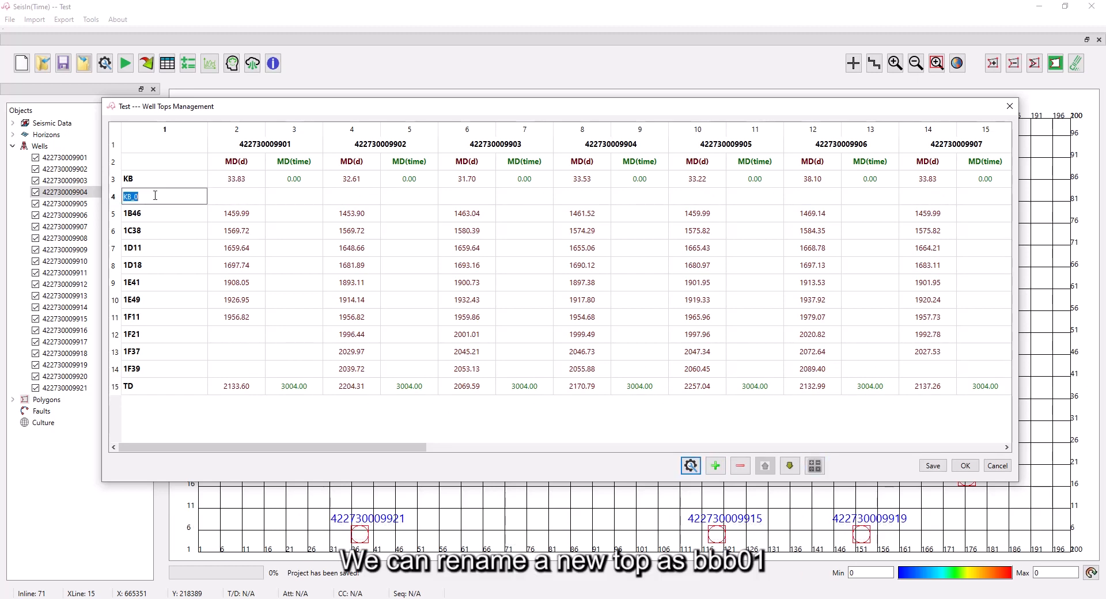
pyautogui.write('BBB01')
pyautogui.click(162, 226)
# Step: Delete the BBB01 top from the table
pyautogui.click(127, 197)
pyautogui.click(740, 465)
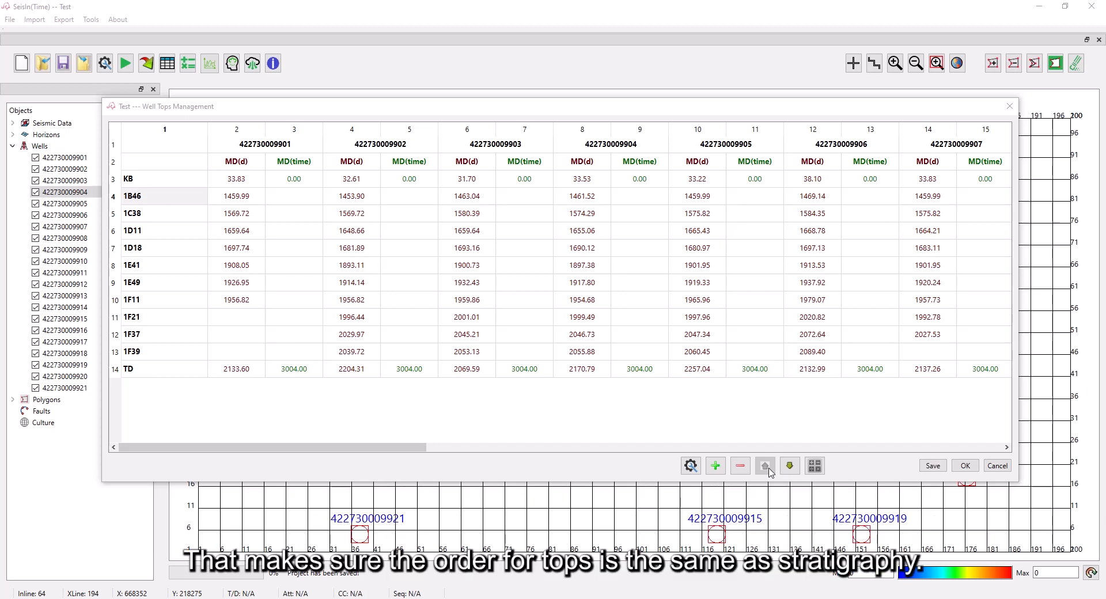
# Step: Try reordering the tops by moving 1B46 down below 1C38
pyautogui.click(127, 198)
pyautogui.click(790, 465)
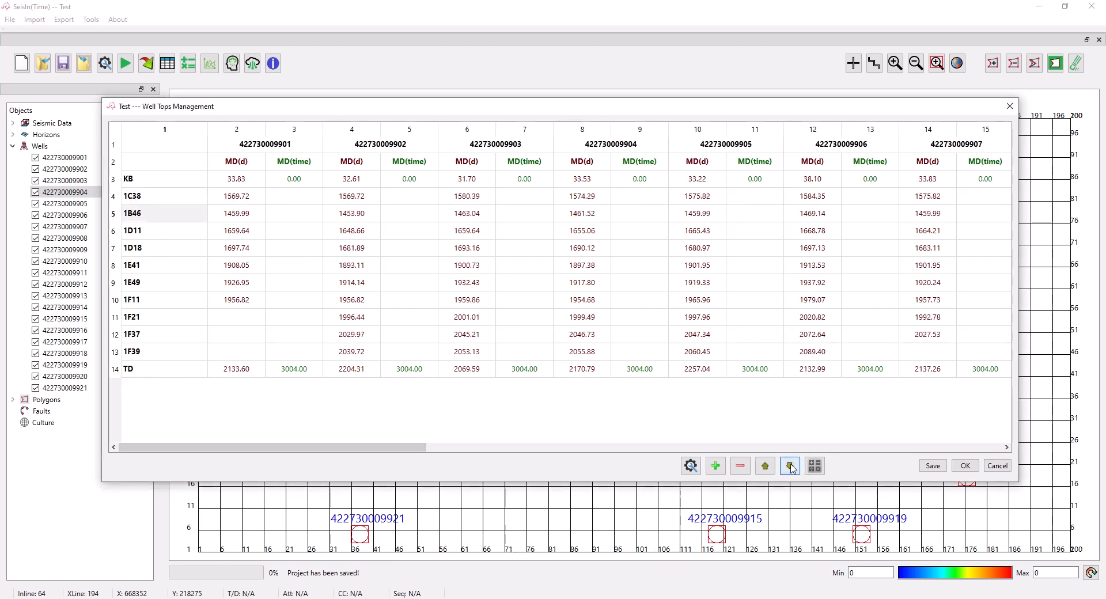
pyautogui.click(789, 465)
pyautogui.click(790, 465)
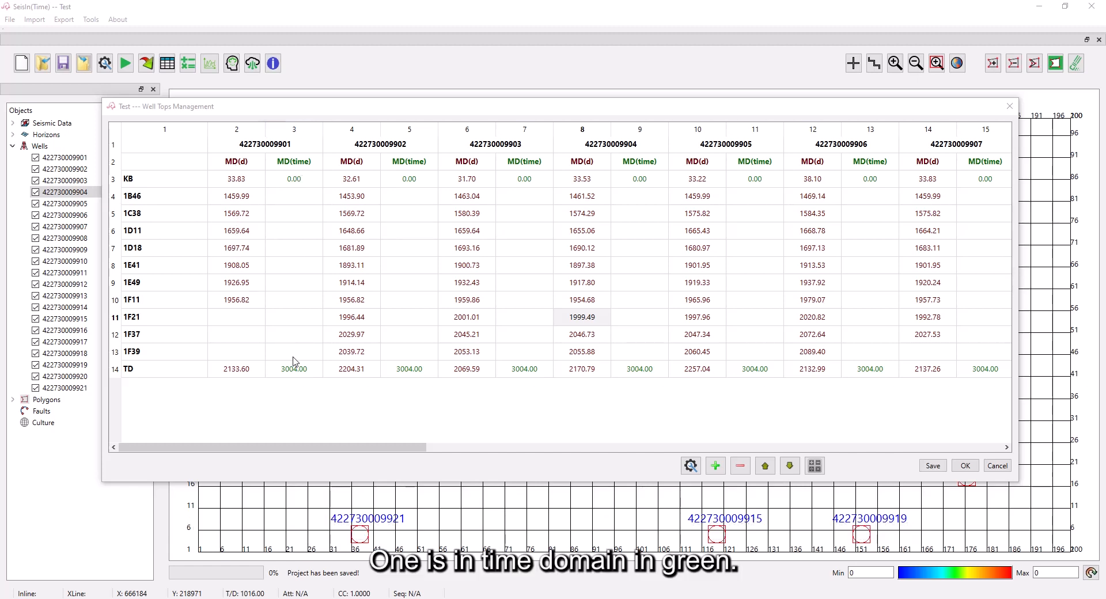
pyautogui.doubleClick(294, 197)
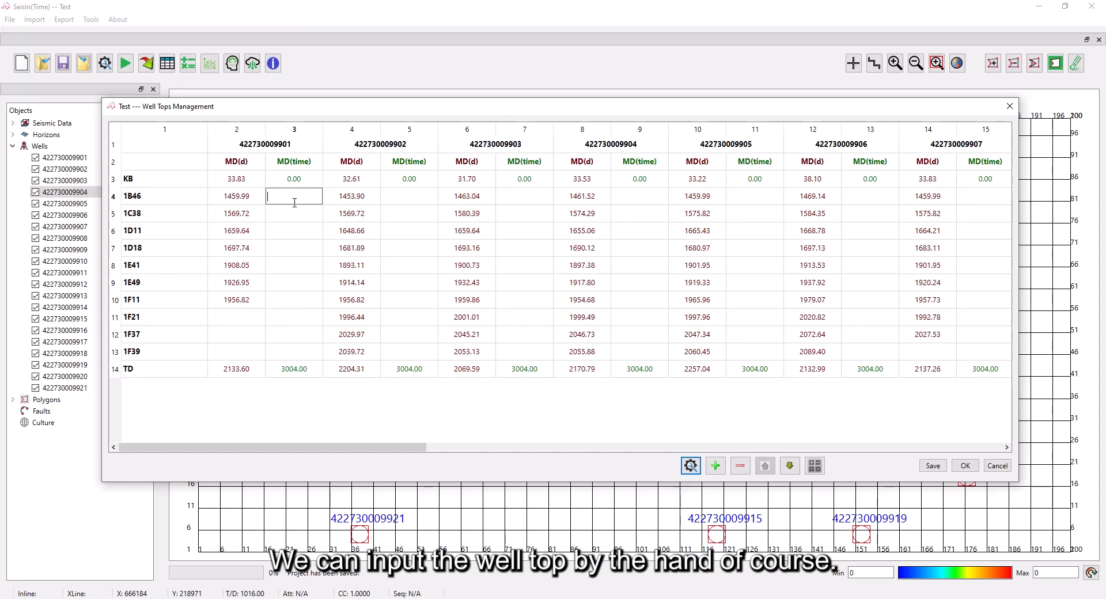
pyautogui.write('100')
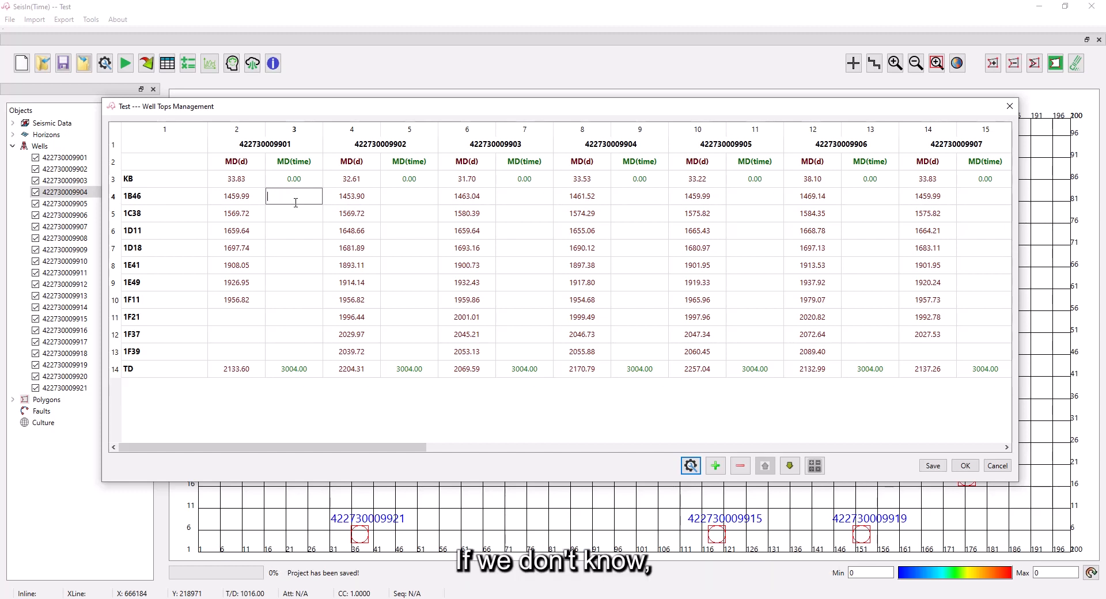
pyautogui.click(294, 243)
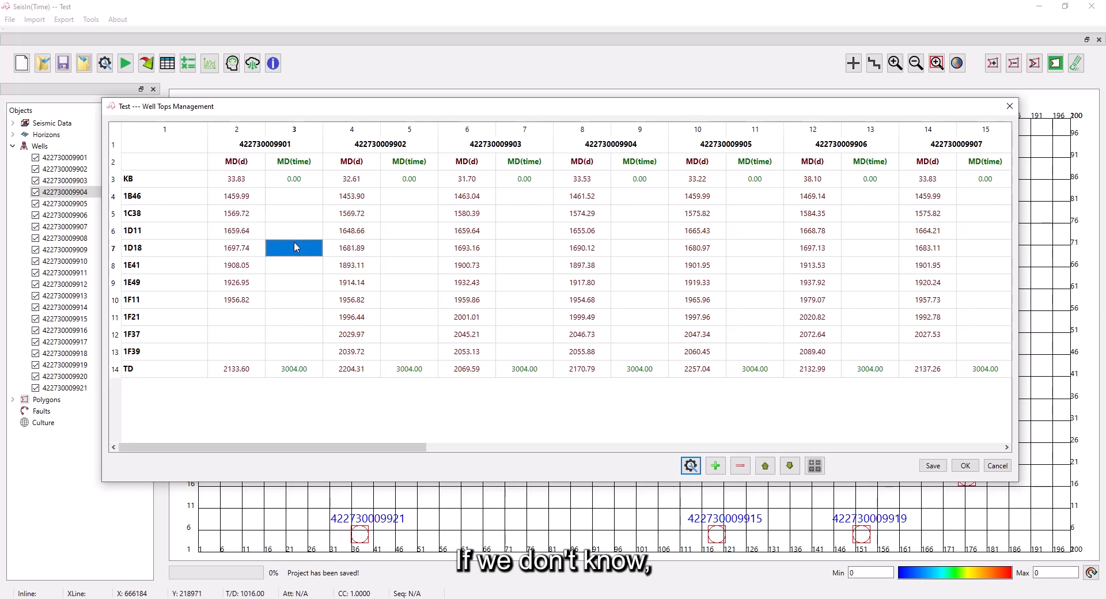
pyautogui.click(815, 466)
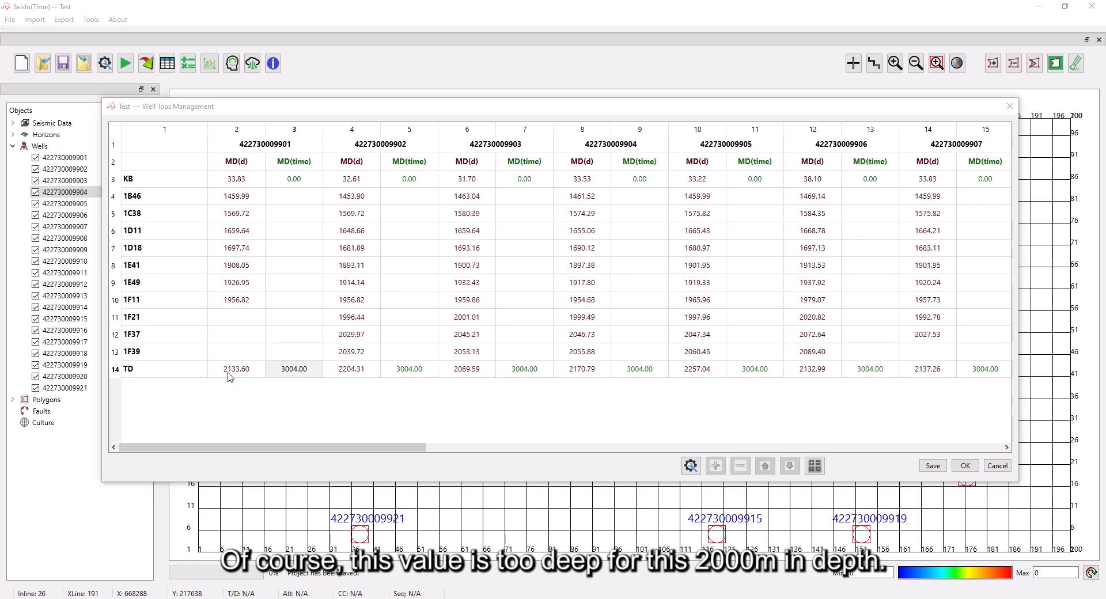
pyautogui.doubleClick(304, 372)
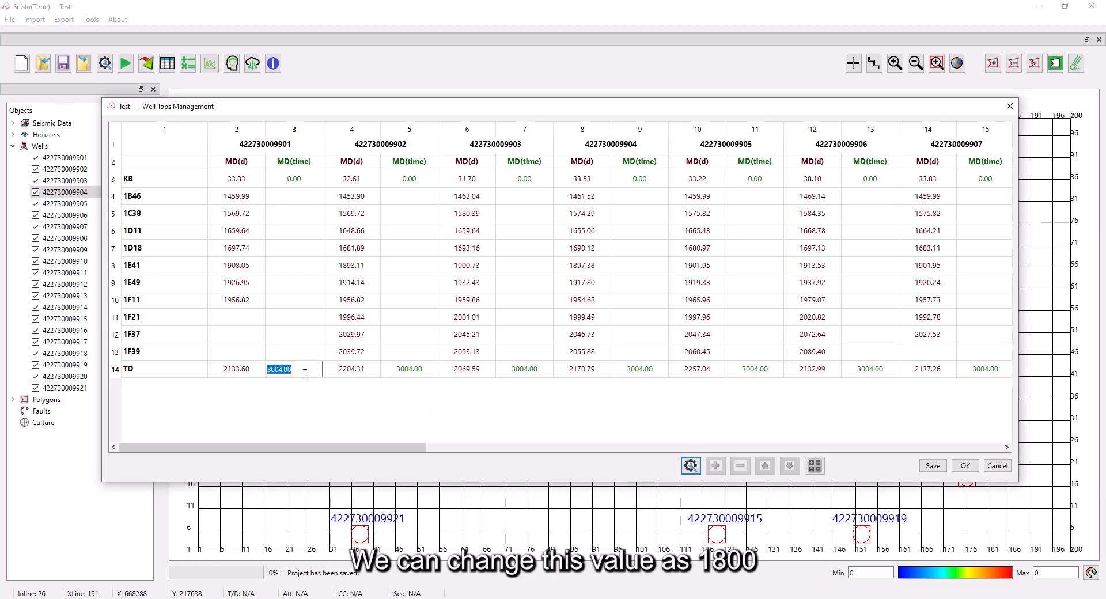
pyautogui.write('1800')
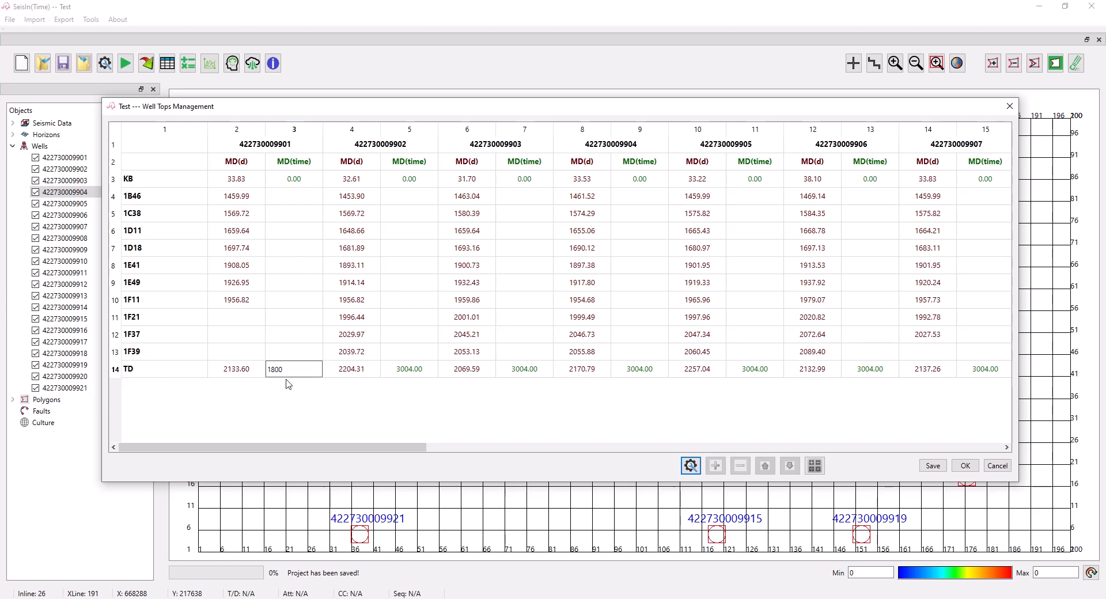
pyautogui.press('Return')
pyautogui.doubleClick(414, 368)
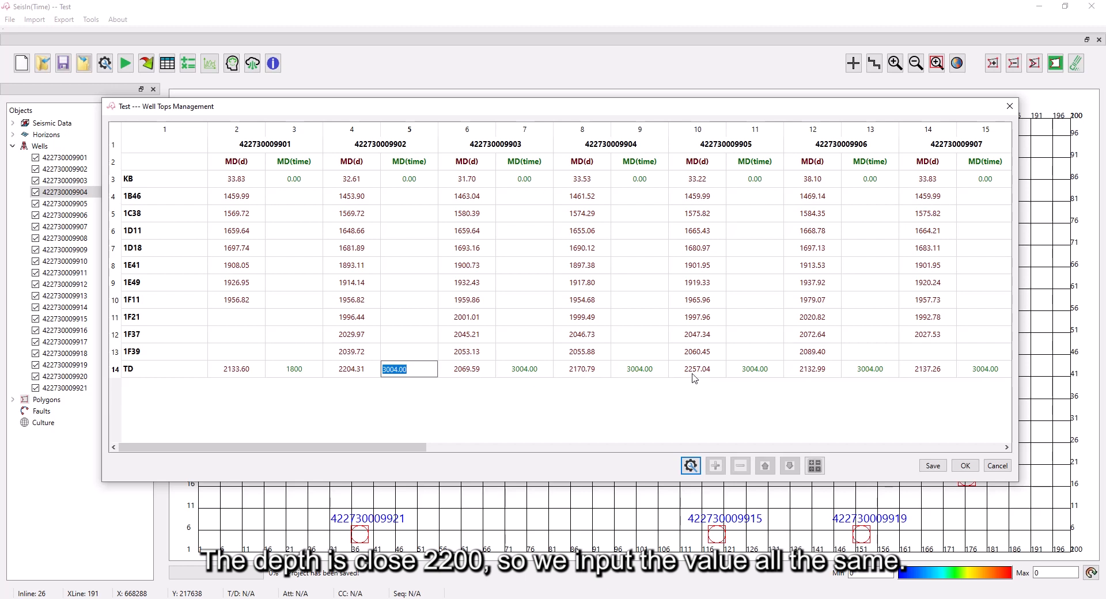
pyautogui.write('1800')
pyautogui.click(537, 370)
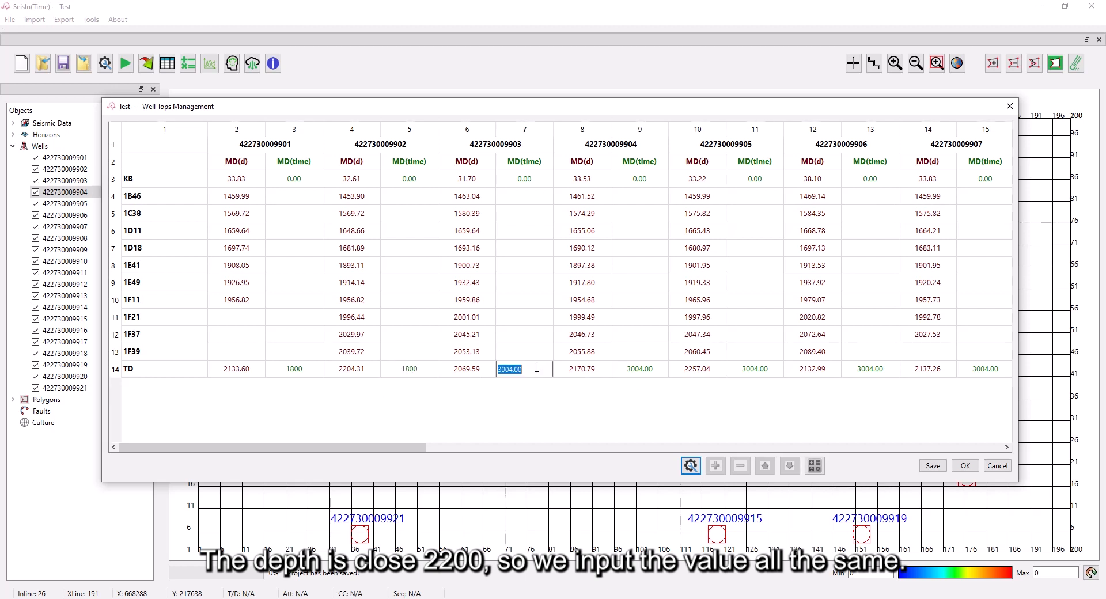
pyautogui.write('1800')
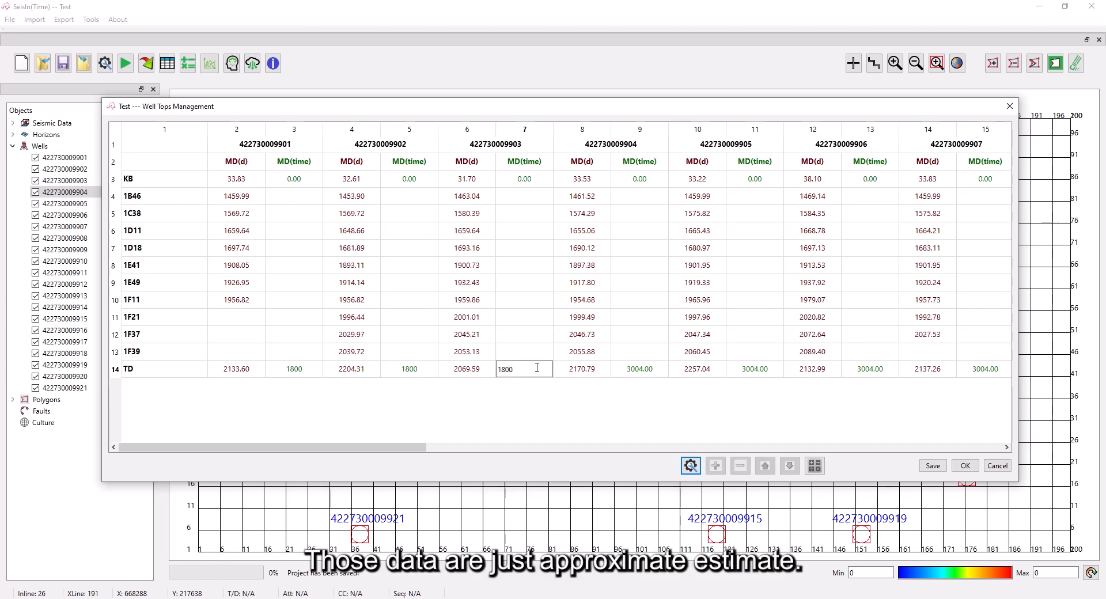
pyautogui.click(633, 371)
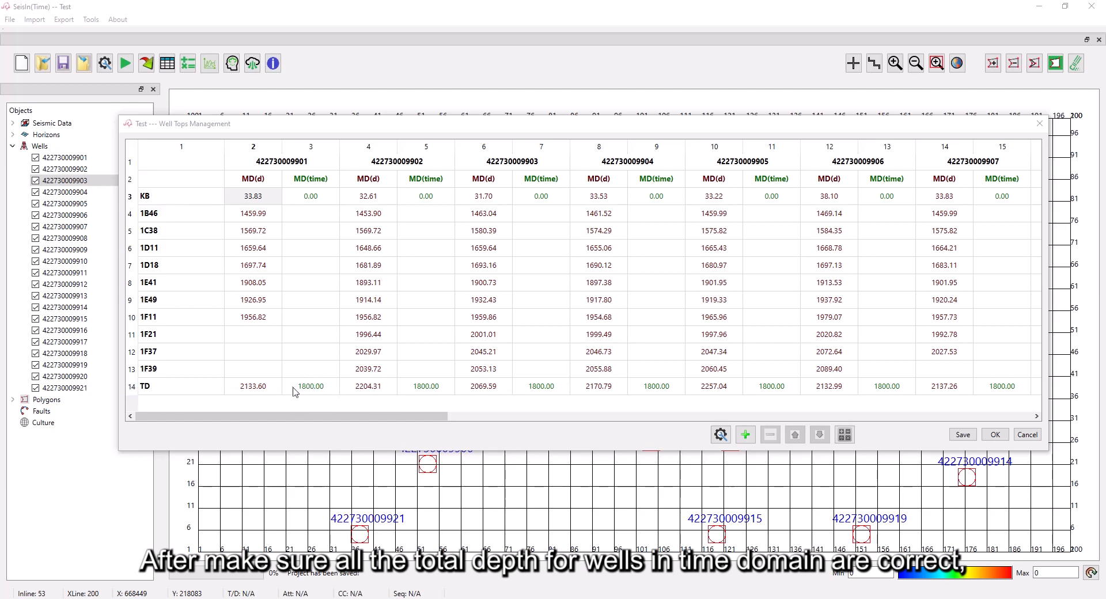
# Step: Calculate the missing MD(time) values for all well tops, then save and close the tops table
pyautogui.click(846, 435)
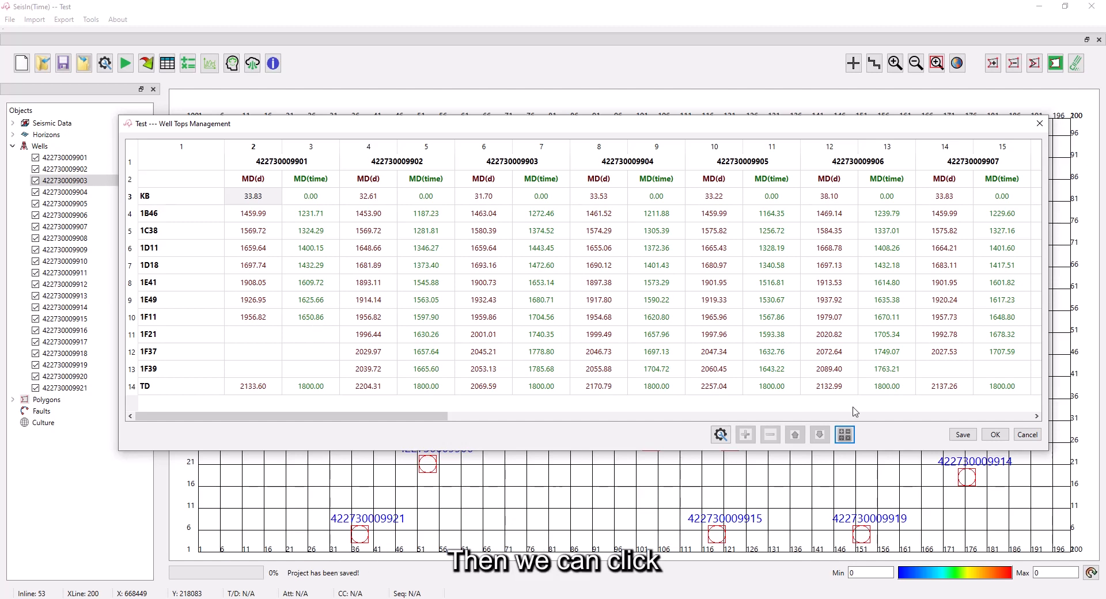
pyautogui.click(962, 436)
pyautogui.click(995, 435)
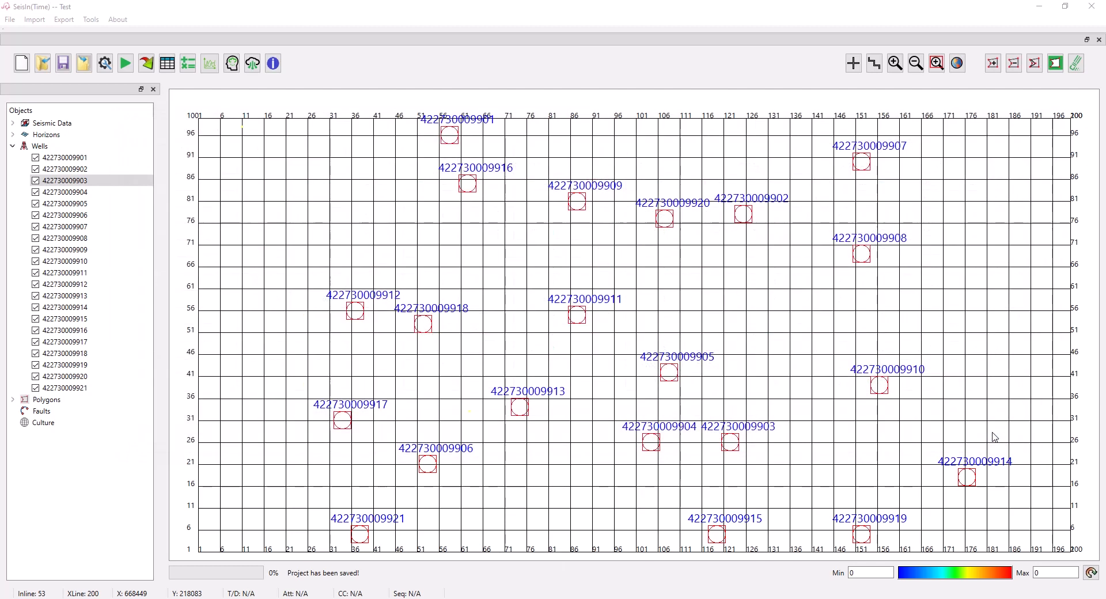
# Step: Create an inline and crossline cross-section on the map at inline 56, crossline 114
pyautogui.click(853, 63)
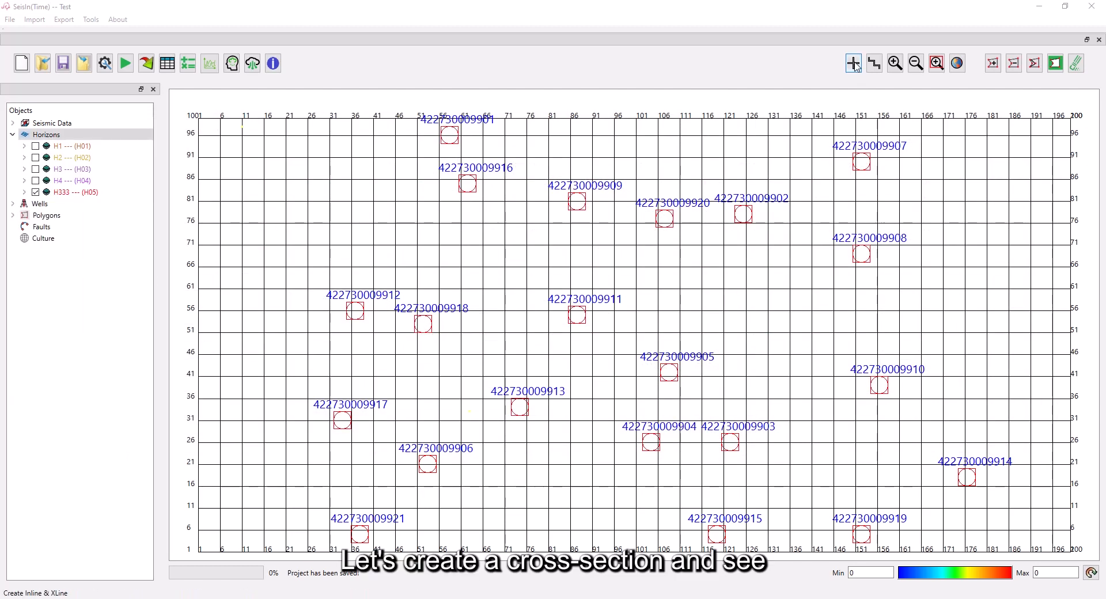
pyautogui.click(694, 316)
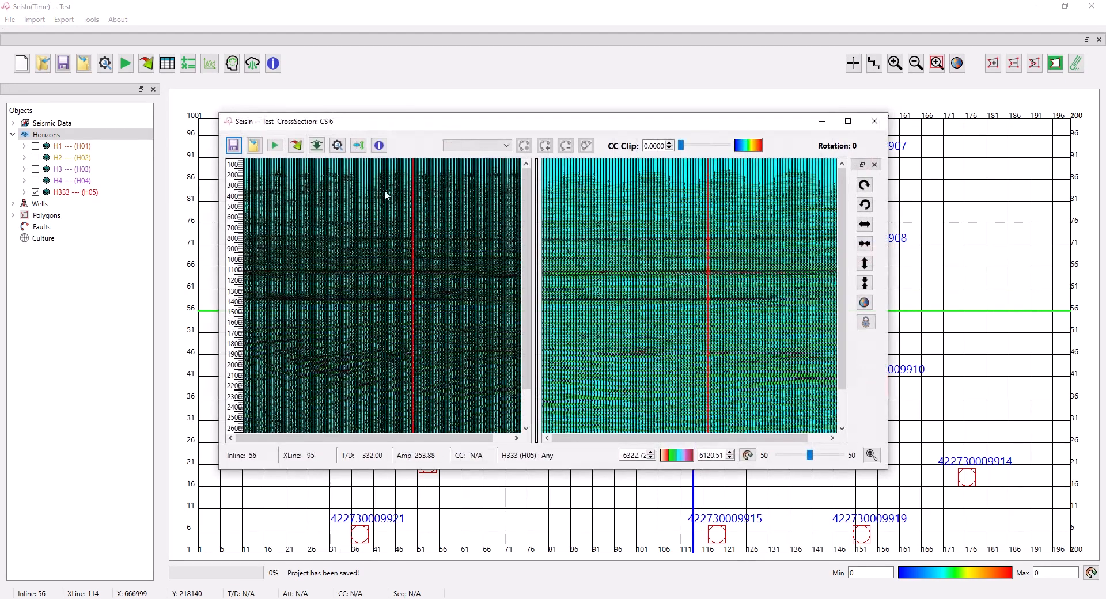
# Step: Show the well tracks with their text labels in the cross-section and maximize its window
pyautogui.click(337, 146)
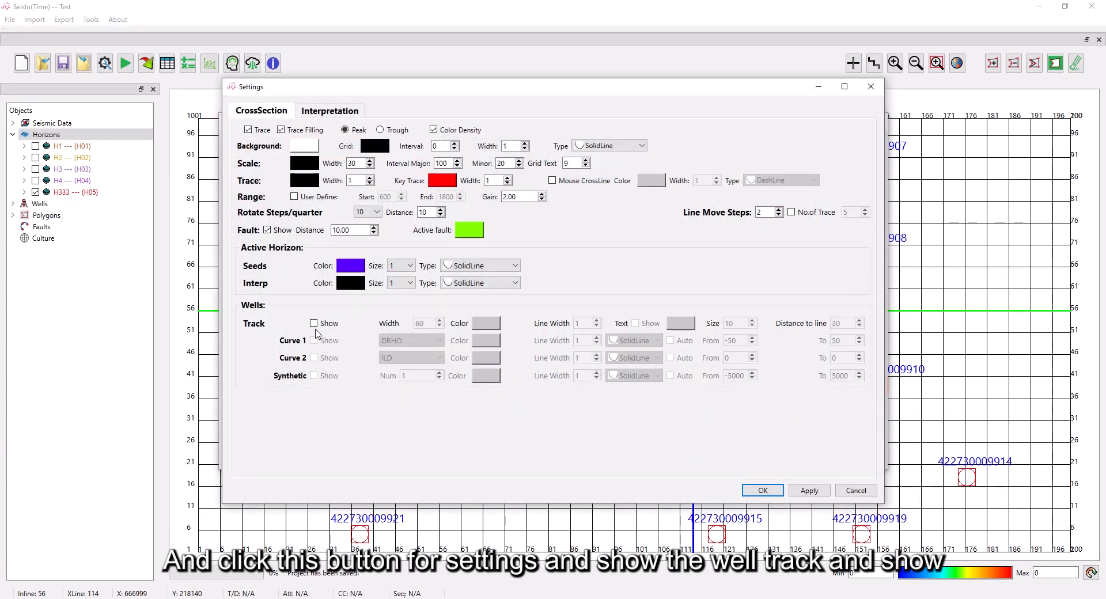
pyautogui.click(313, 323)
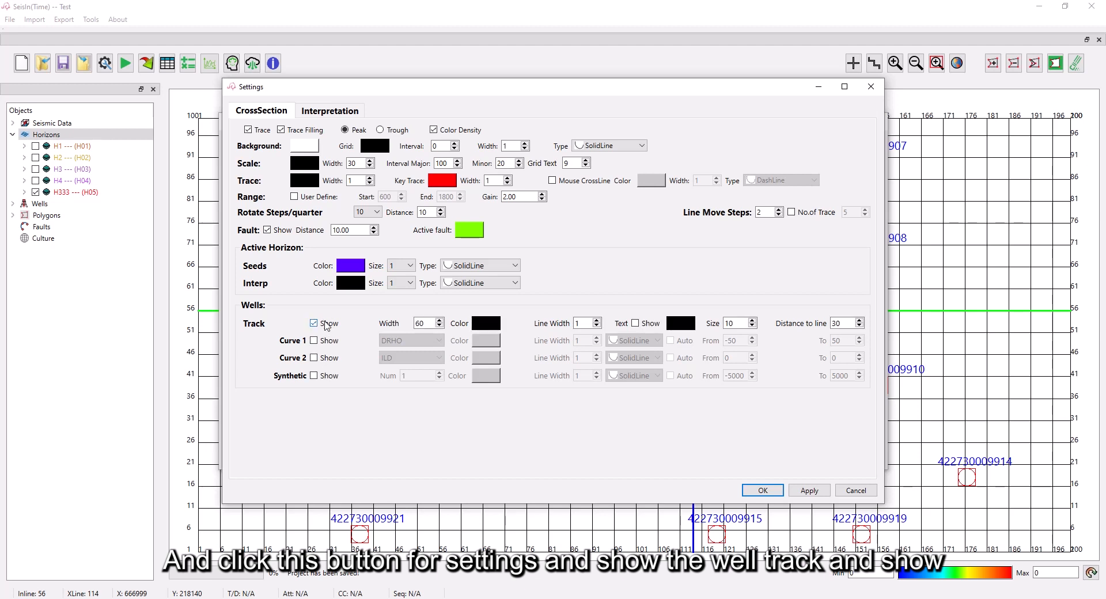
pyautogui.click(633, 325)
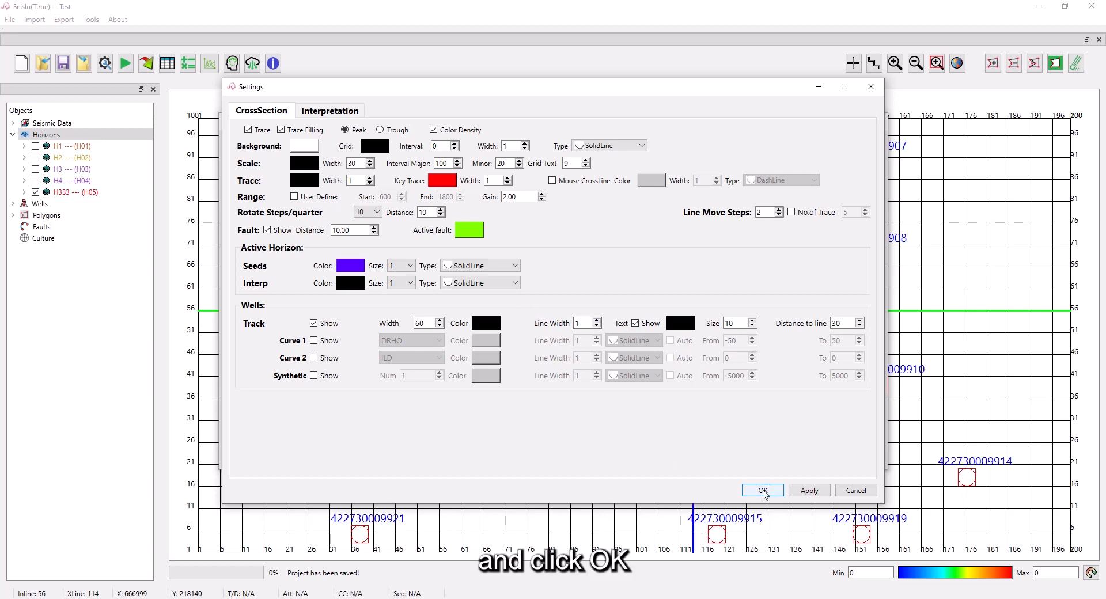
pyautogui.click(763, 491)
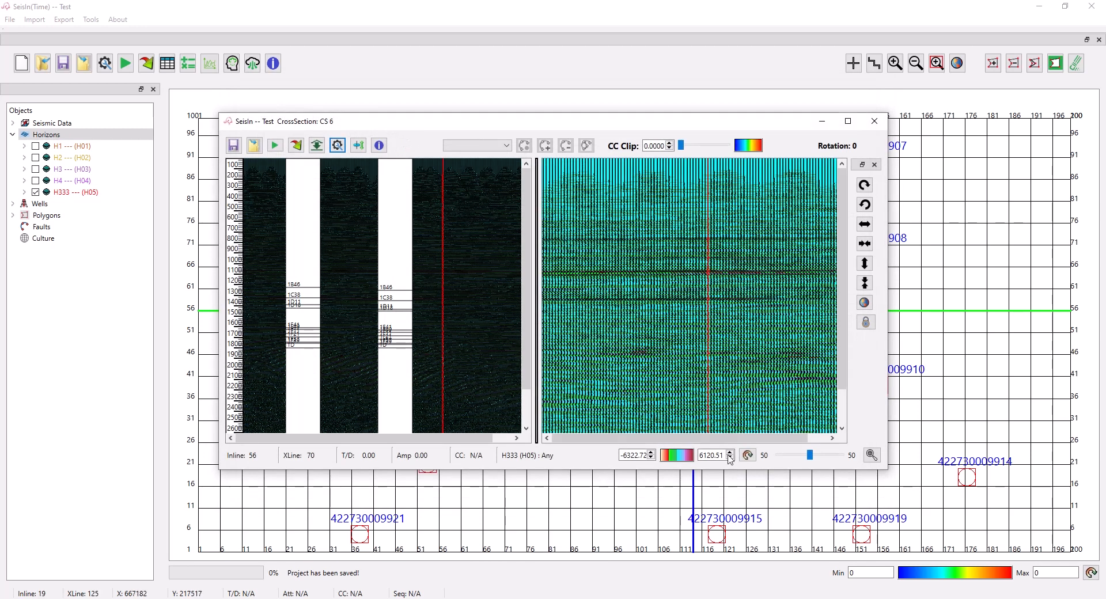
pyautogui.click(847, 121)
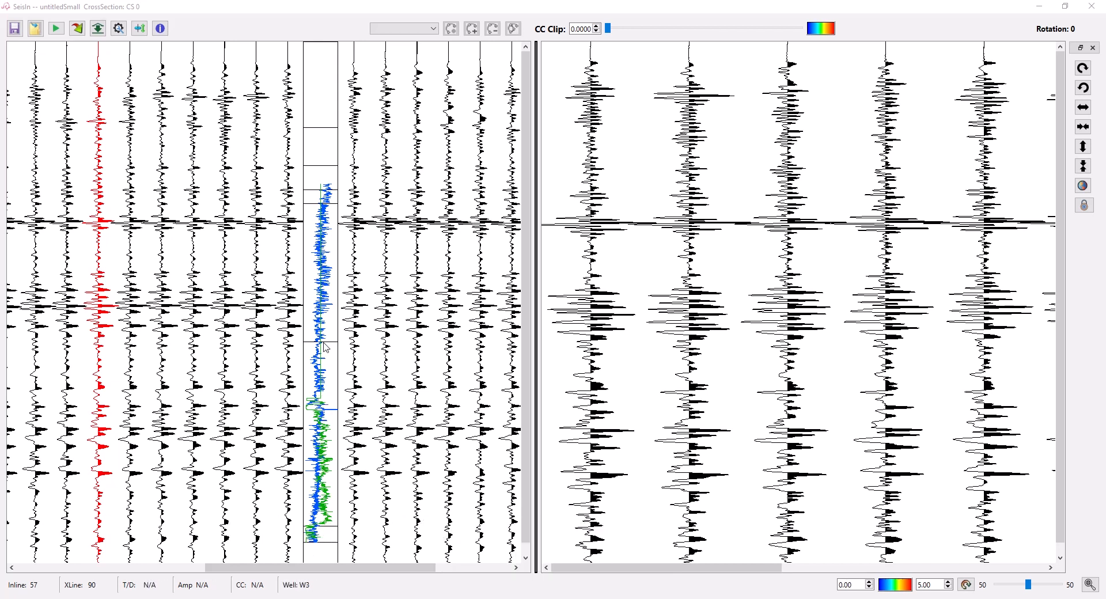
# Step: Open the synthetic settings for well W3 and use DT as the sonic curve
pyautogui.rightClick(320, 110)
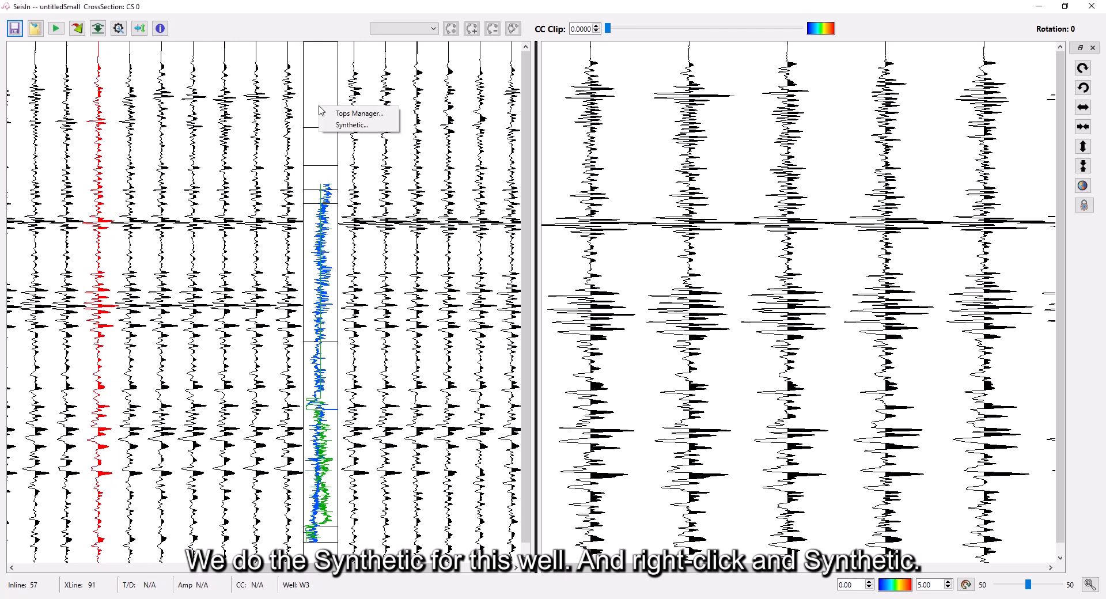
pyautogui.click(349, 125)
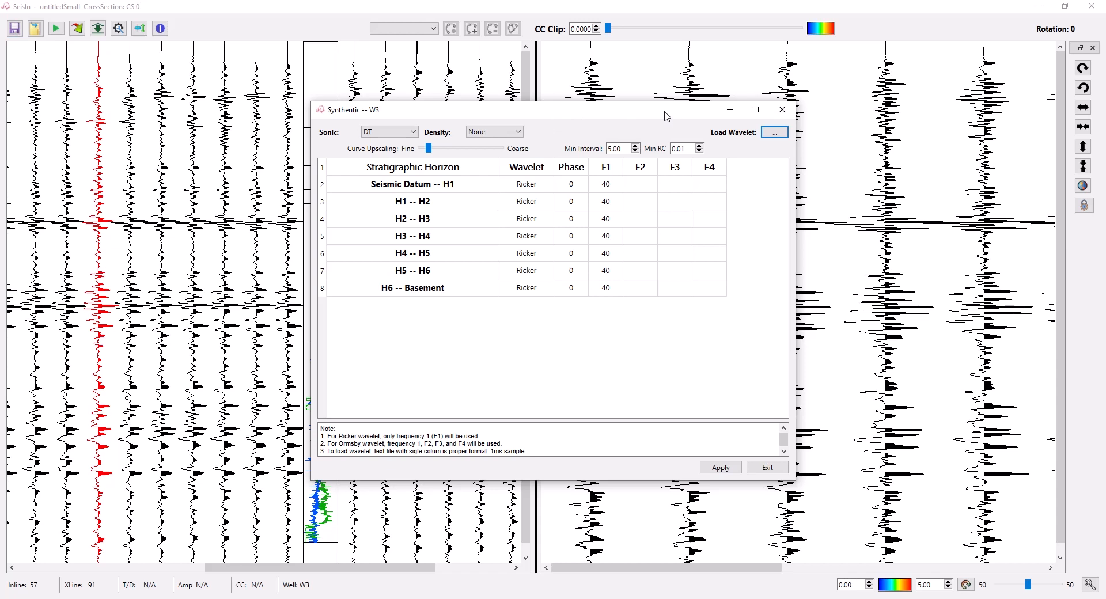
pyautogui.moveTo(666, 116); pyautogui.dragTo(755, 109)
pyautogui.click(498, 127)
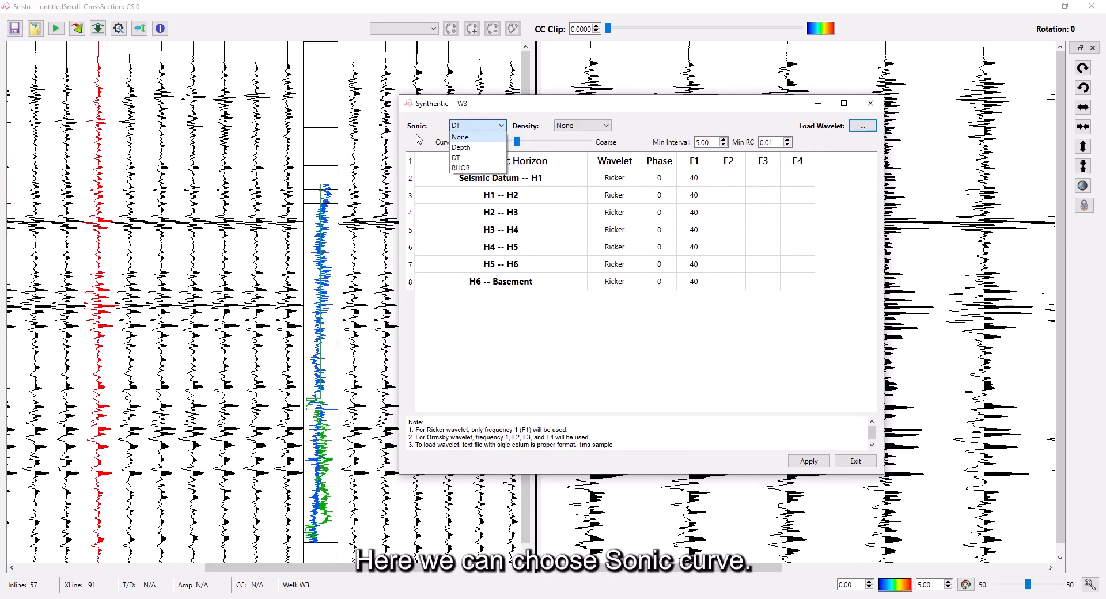
pyautogui.click(459, 159)
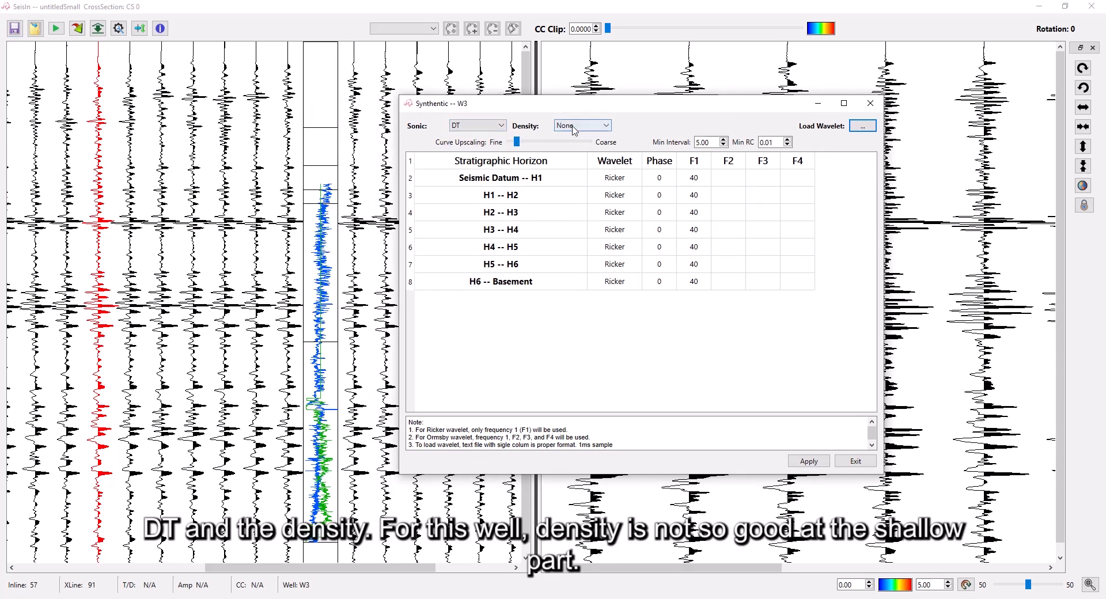
# Step: Leave the density curve at None and shift the curve upscaling slightly toward coarse
pyautogui.click(590, 126)
pyautogui.click(549, 99)
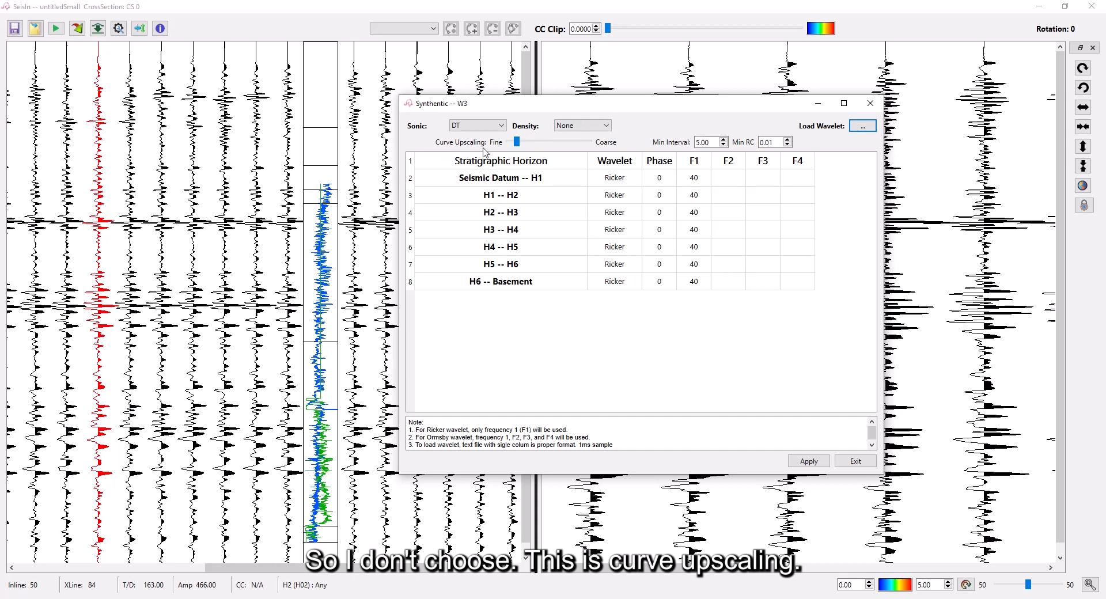
pyautogui.moveTo(516, 146)
pyautogui.mouseDown()
pyautogui.moveTo(543, 142)
pyautogui.moveTo(522, 142)
pyautogui.mouseUp()
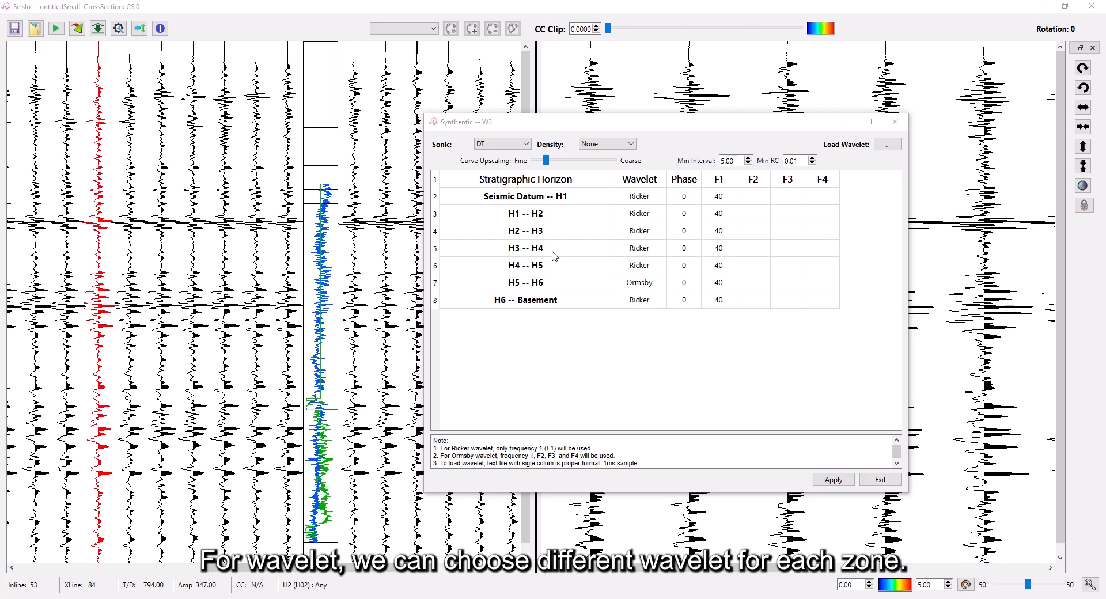
# Step: Switch the H3–H4 zone's wavelet to Ormsby and go through its F1 to F4 frequency cells
pyautogui.doubleClick(656, 248)
pyautogui.click(657, 252)
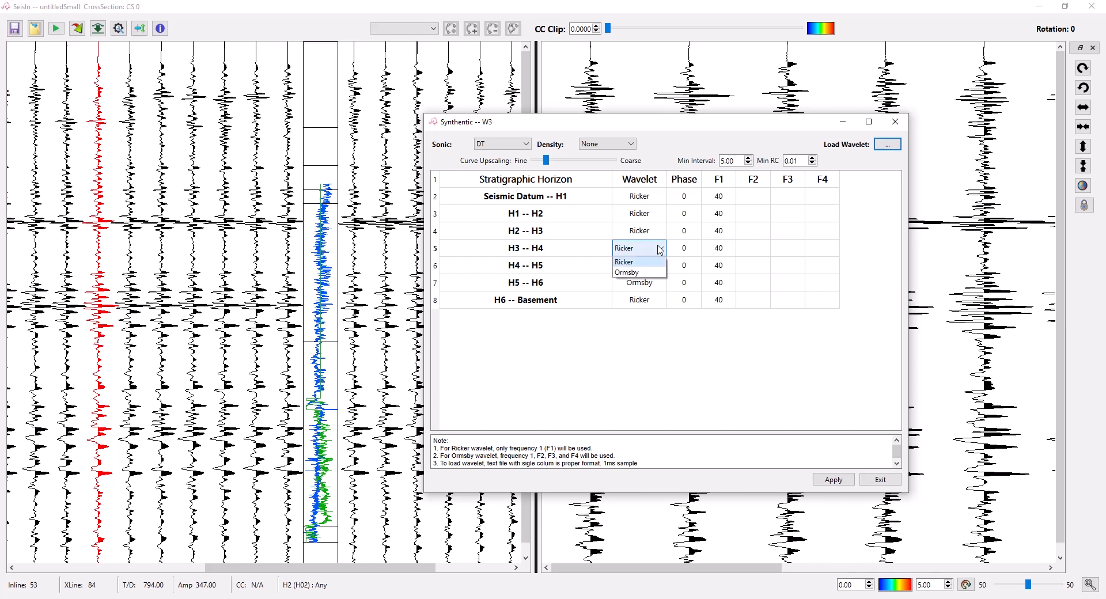
pyautogui.click(622, 265)
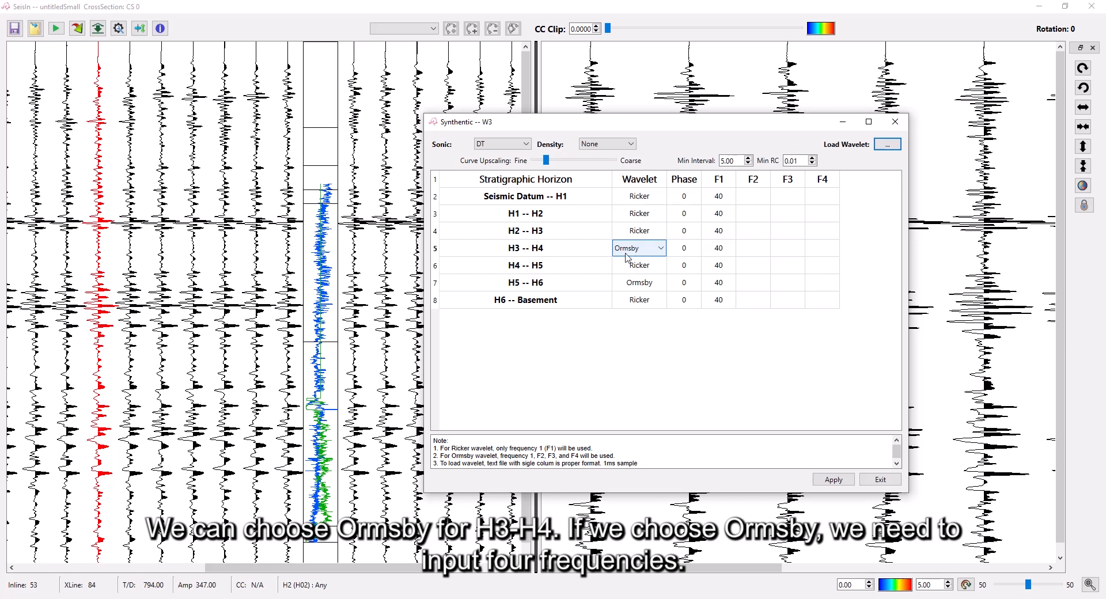
pyautogui.click(720, 248)
pyautogui.click(753, 256)
pyautogui.click(787, 257)
pyautogui.click(830, 258)
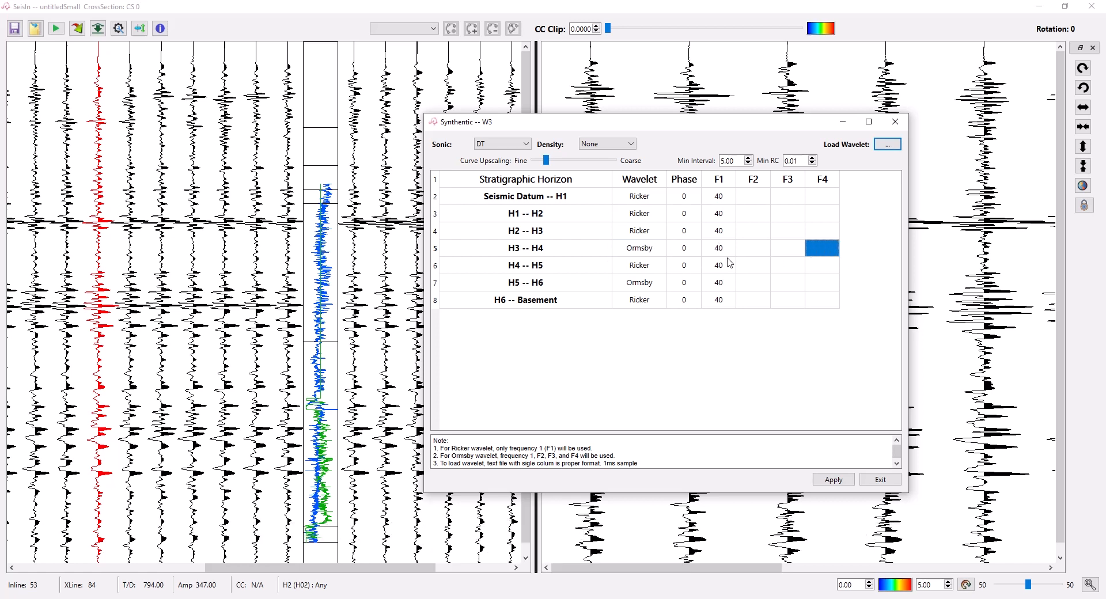
# Step: Set the F1 frequency to 35 for the H2–H3 zone and 55 for the H4–H5 zone
pyautogui.click(648, 235)
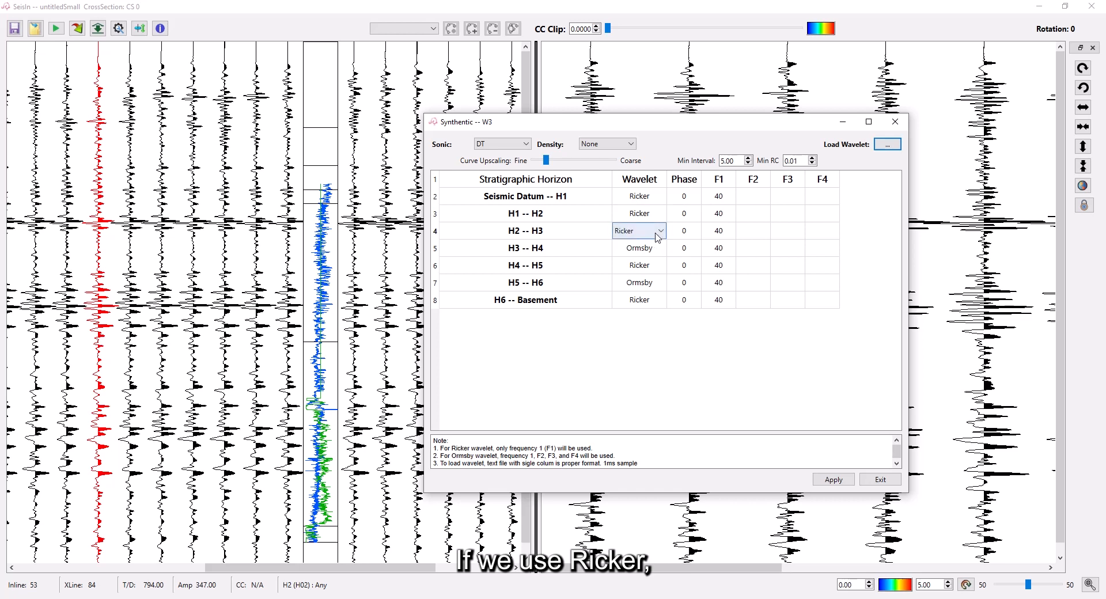
pyautogui.click(727, 232)
pyautogui.click(734, 232)
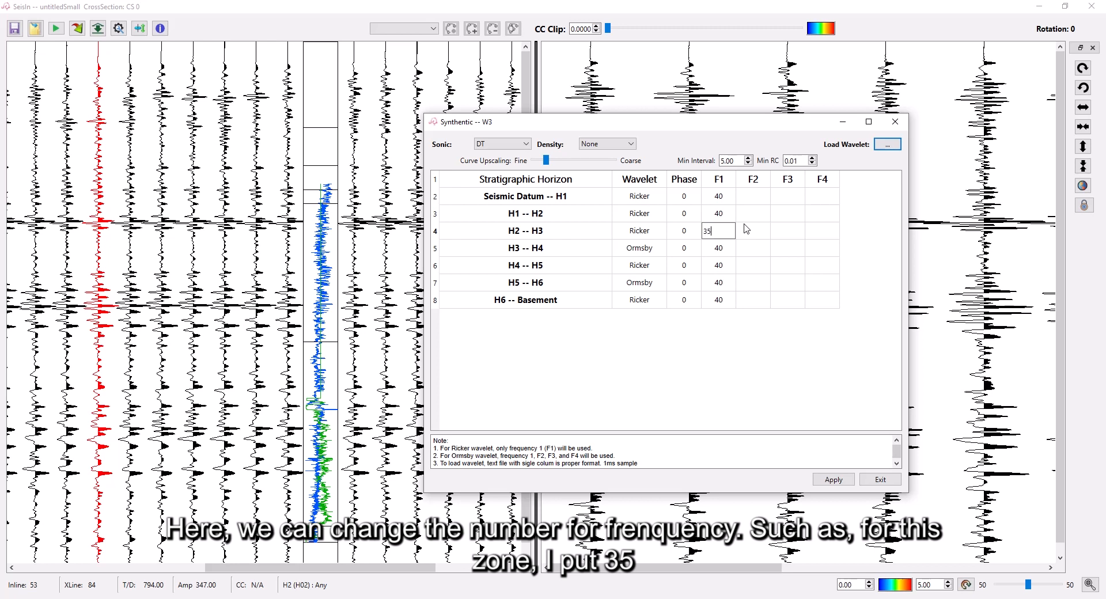
pyautogui.click(725, 250)
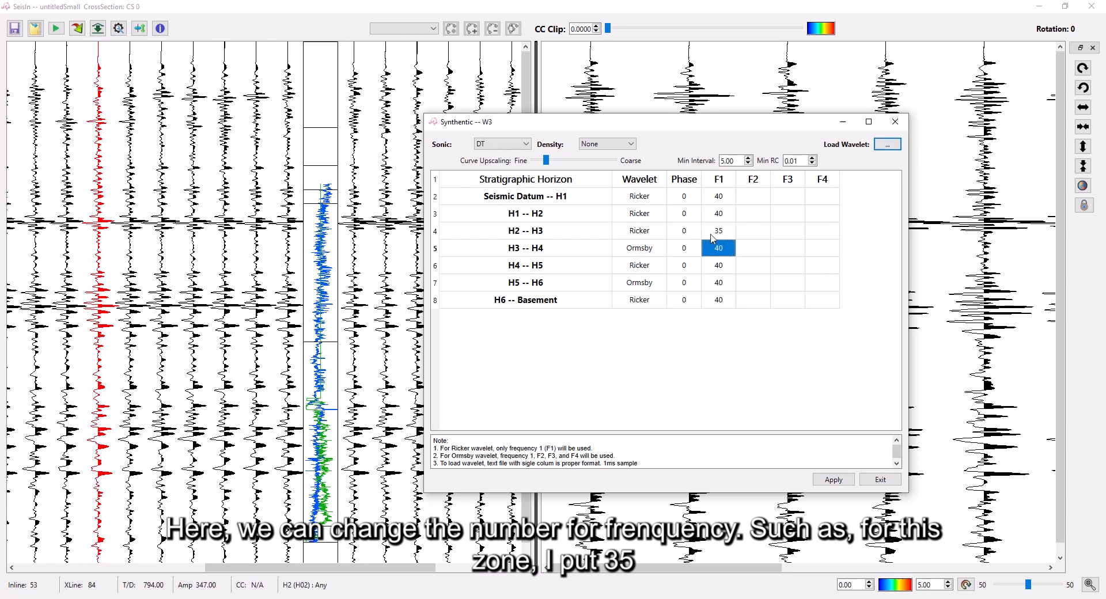
pyautogui.click(719, 266)
pyautogui.click(719, 267)
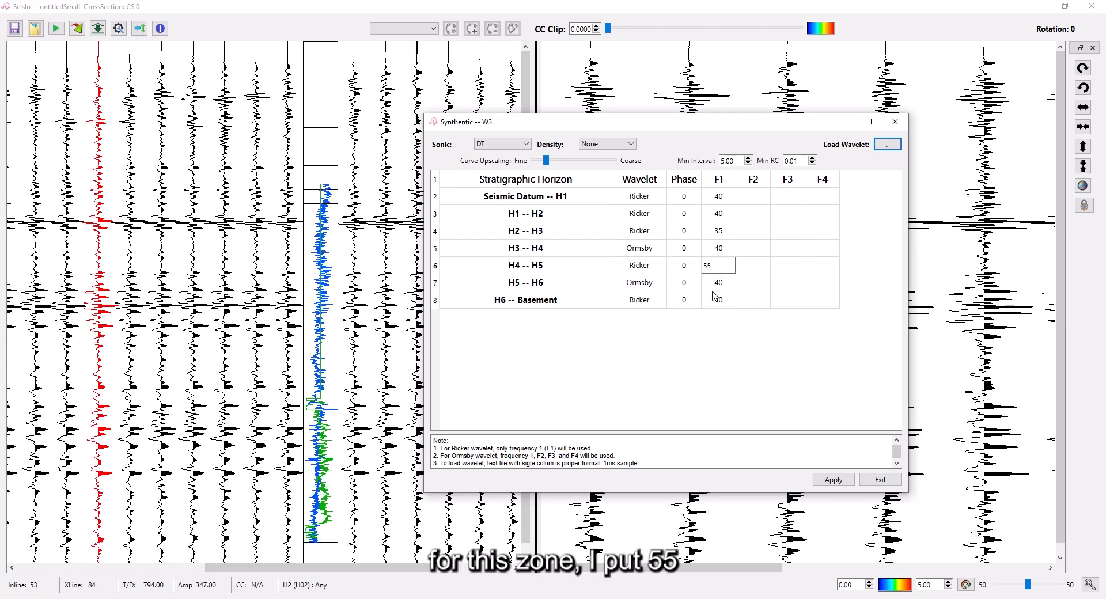
# Step: Set the H5–H6 and H3–H4 wavelets to Ricker, calculate the synthetic and close its settings
pyautogui.click(671, 283)
pyautogui.click(660, 282)
pyautogui.click(633, 297)
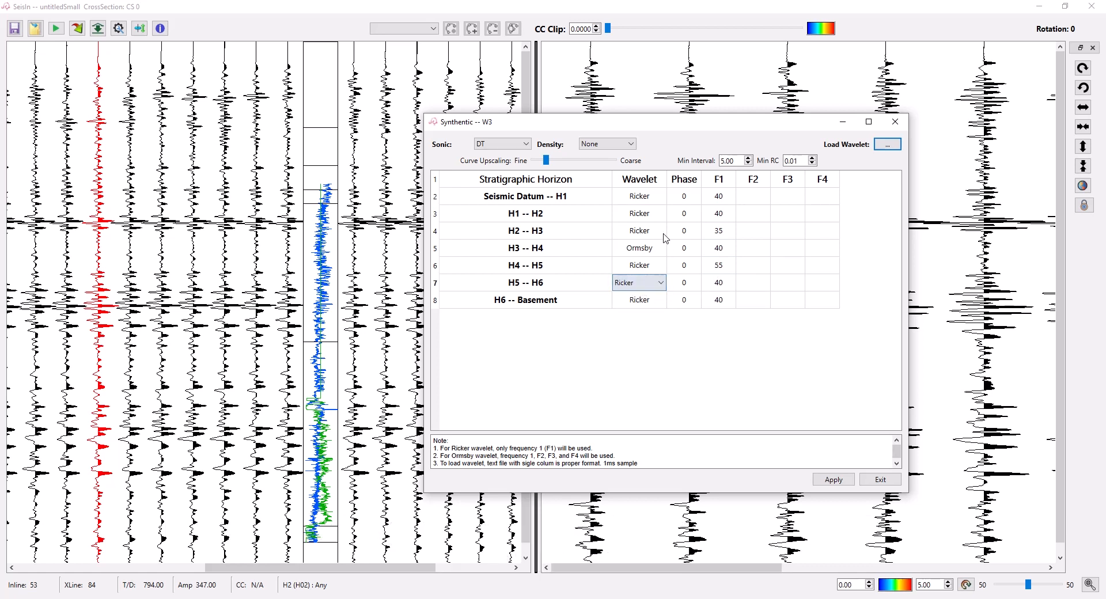
pyautogui.click(662, 247)
pyautogui.click(661, 248)
pyautogui.click(634, 258)
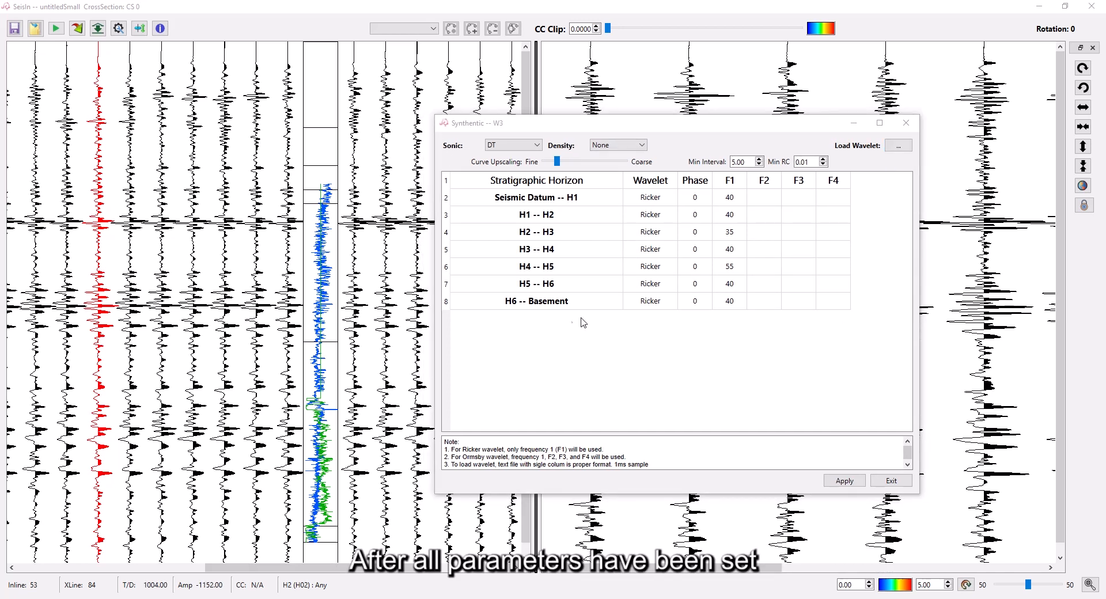
pyautogui.click(842, 483)
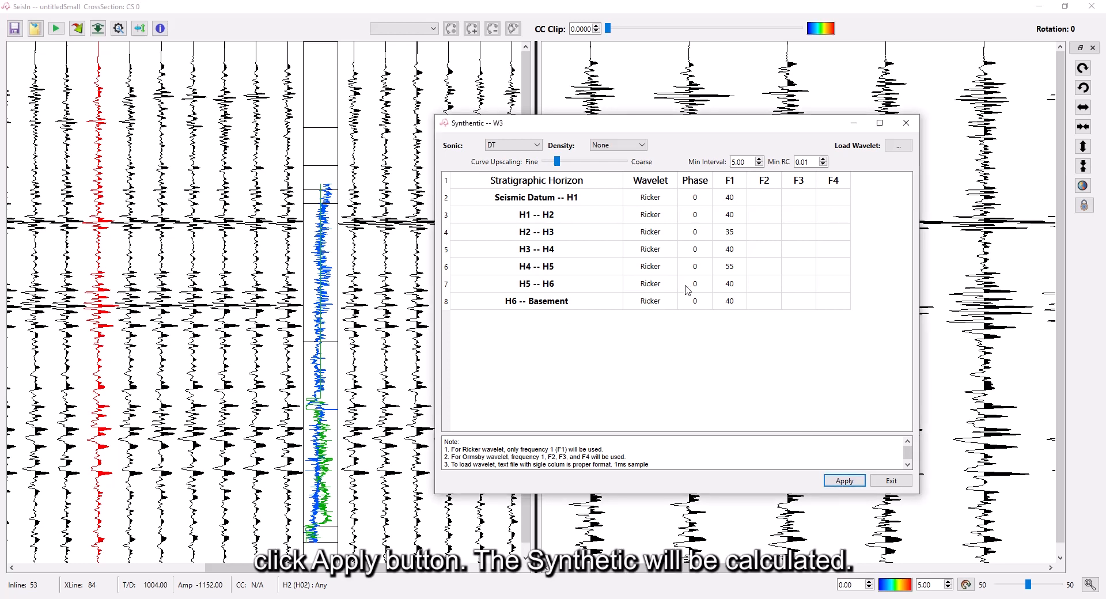
pyautogui.click(890, 482)
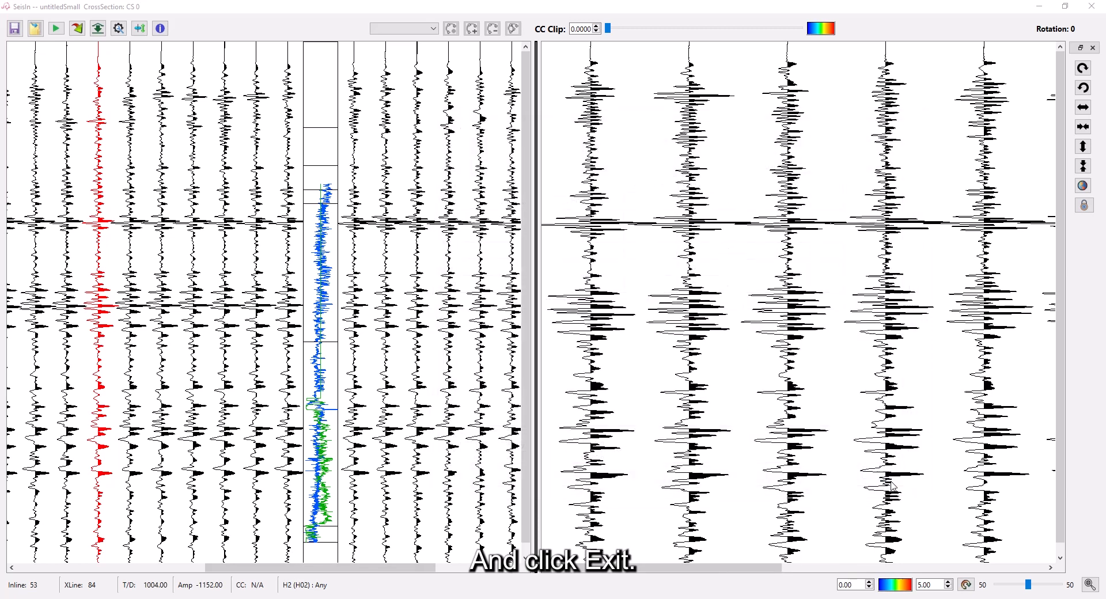
# Step: Hide Curve 1 and Curve 2 in the well tracks and display the synthetic with its number set to 6
pyautogui.rightClick(320, 100)
pyautogui.click(345, 122)
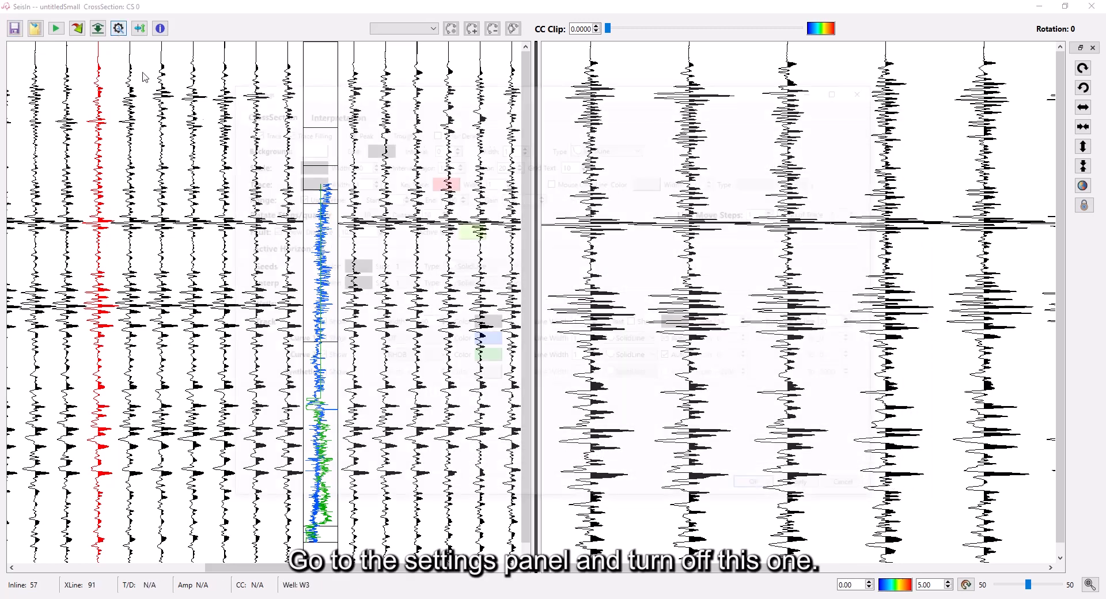
pyautogui.click(314, 358)
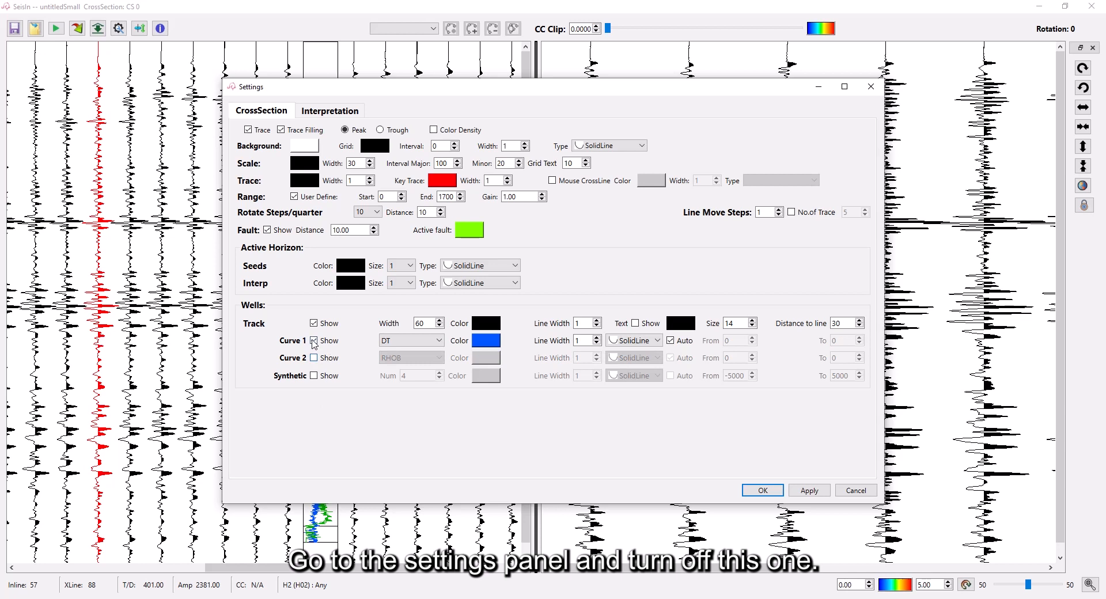
pyautogui.click(314, 376)
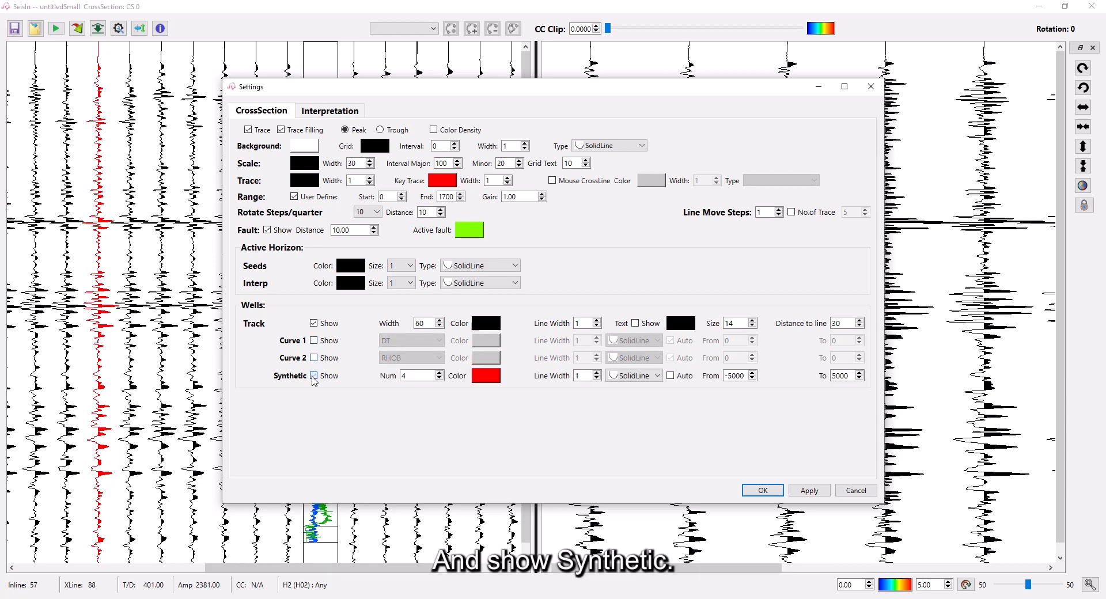
pyautogui.click(407, 377)
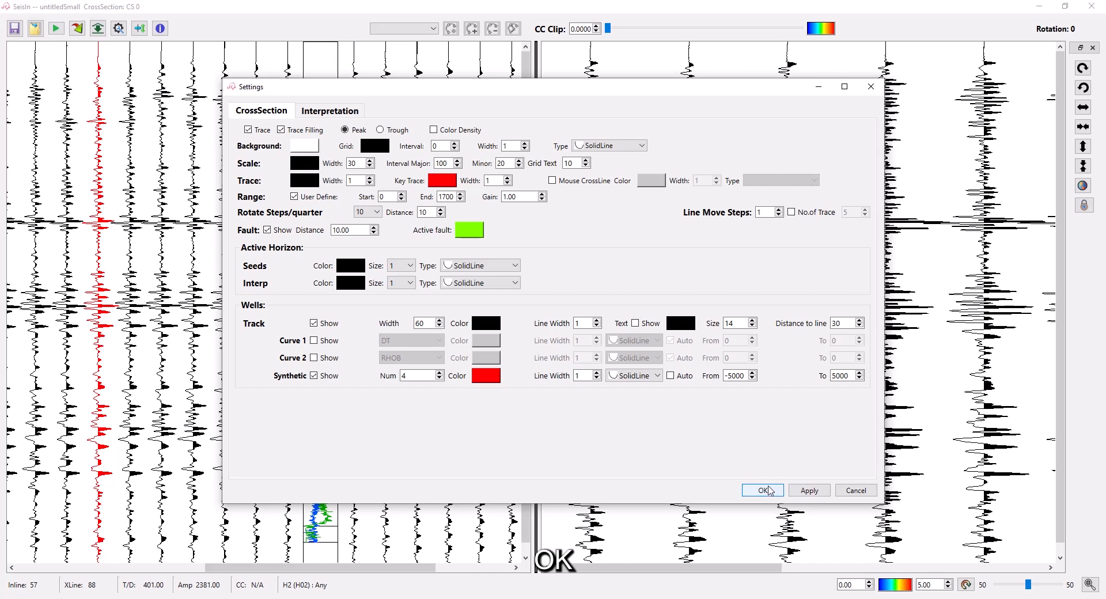
pyautogui.click(439, 372)
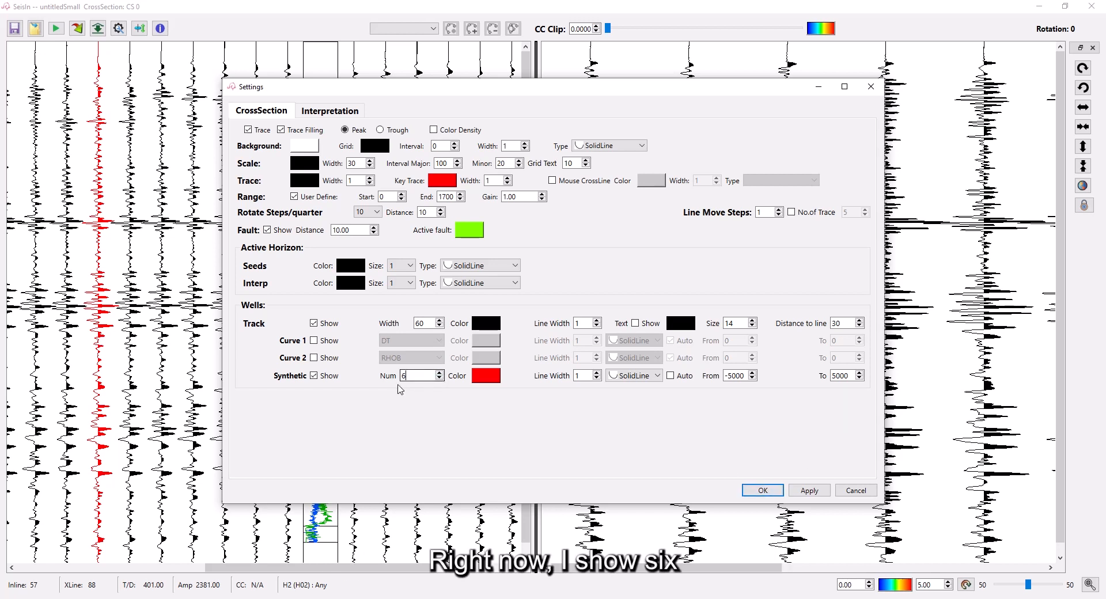
pyautogui.click(763, 491)
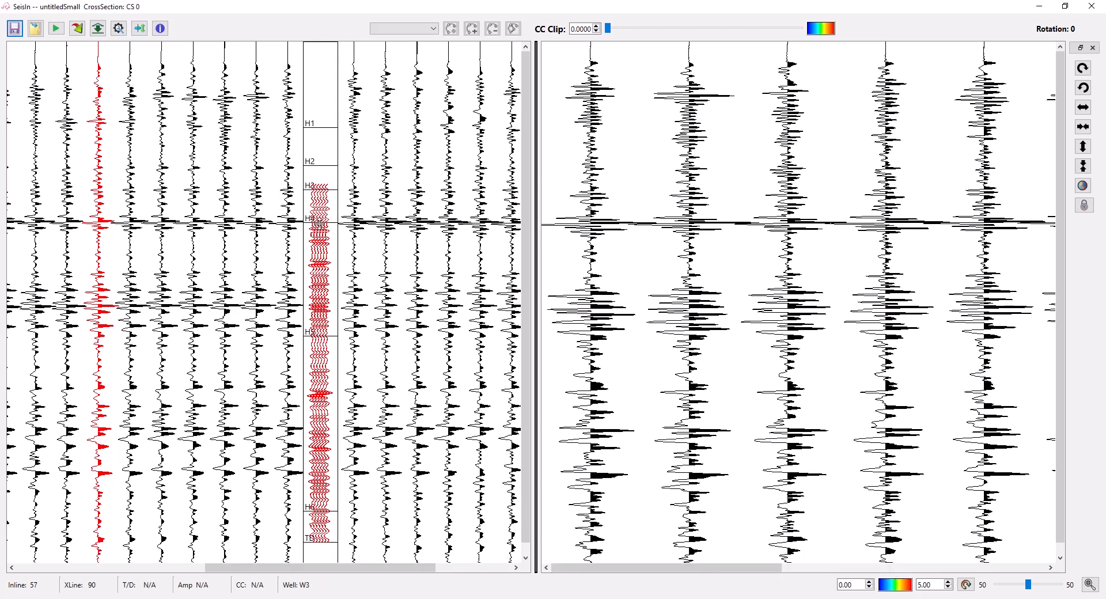
# Step: Shift W3's H4, H5 and H6 tops on the track to times of about 572, 971 and 1494, updating the synthetic
pyautogui.moveTo(320, 224)
pyautogui.mouseDown()
pyautogui.moveTo(320, 239)
pyautogui.moveTo(319, 222)
pyautogui.mouseUp()
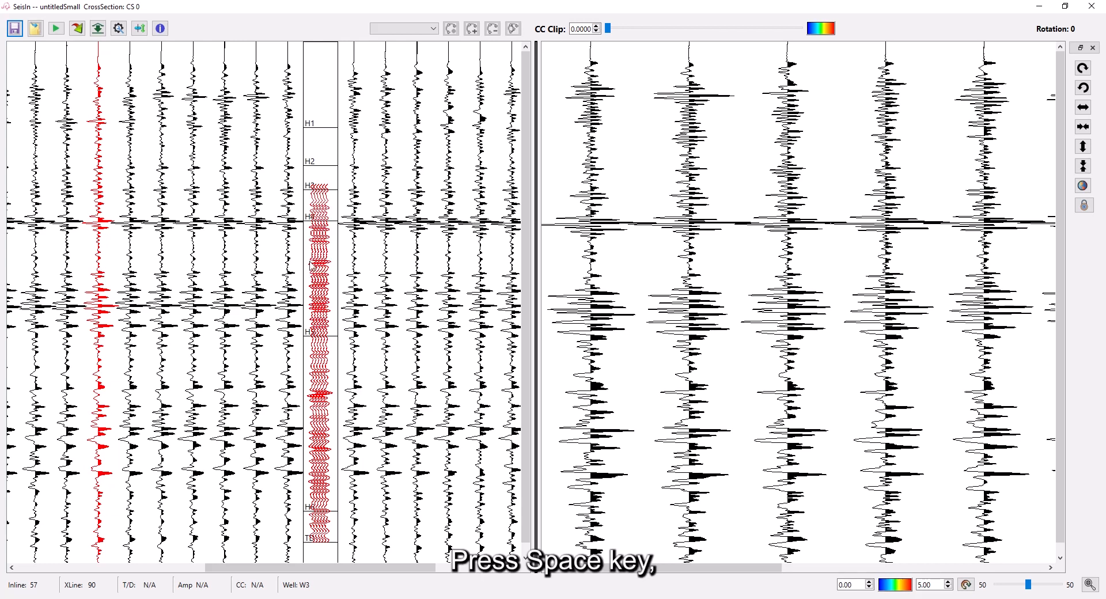
pyautogui.press('space')
pyautogui.press('space')
pyautogui.press('space')
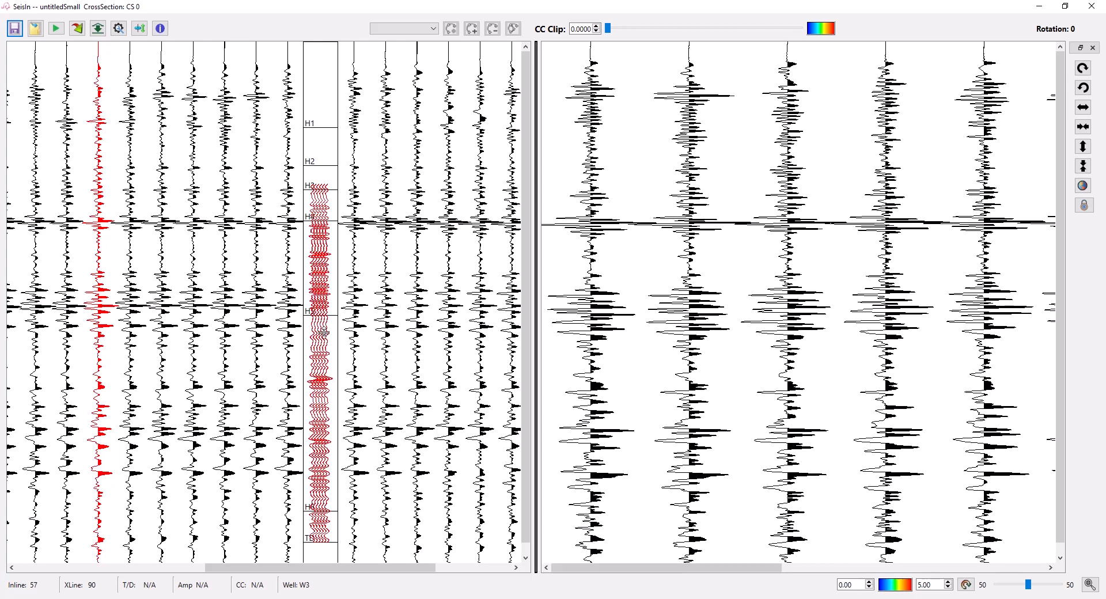
pyautogui.press('space')
pyautogui.press('space')
pyautogui.press('space')
pyautogui.press('space')
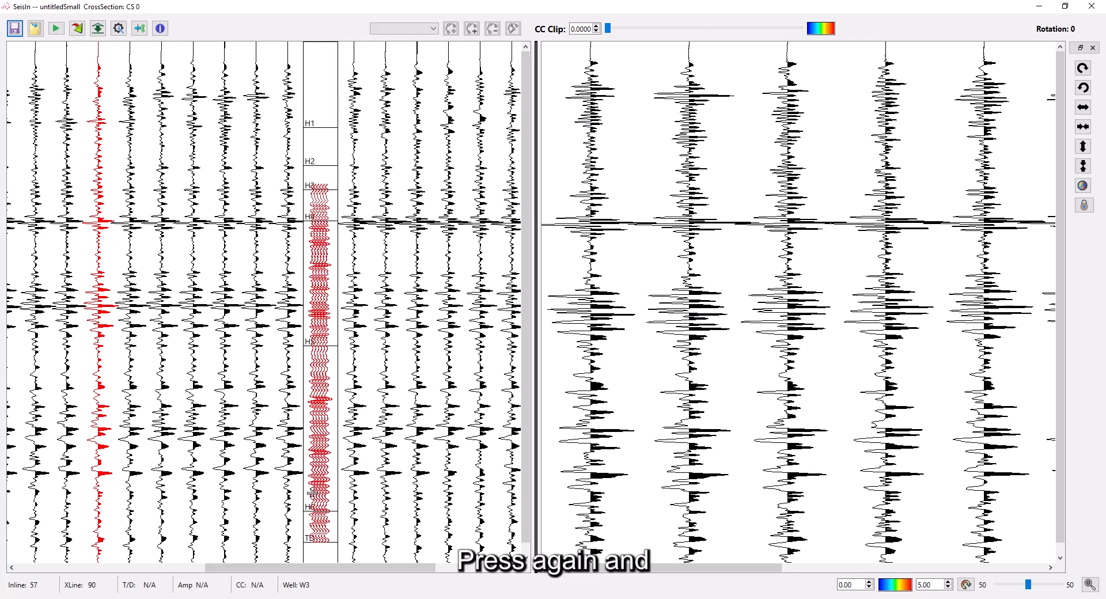
pyautogui.moveTo(322, 511)
pyautogui.mouseDown()
pyautogui.moveTo(324, 476)
pyautogui.moveTo(317, 510)
pyautogui.mouseUp()
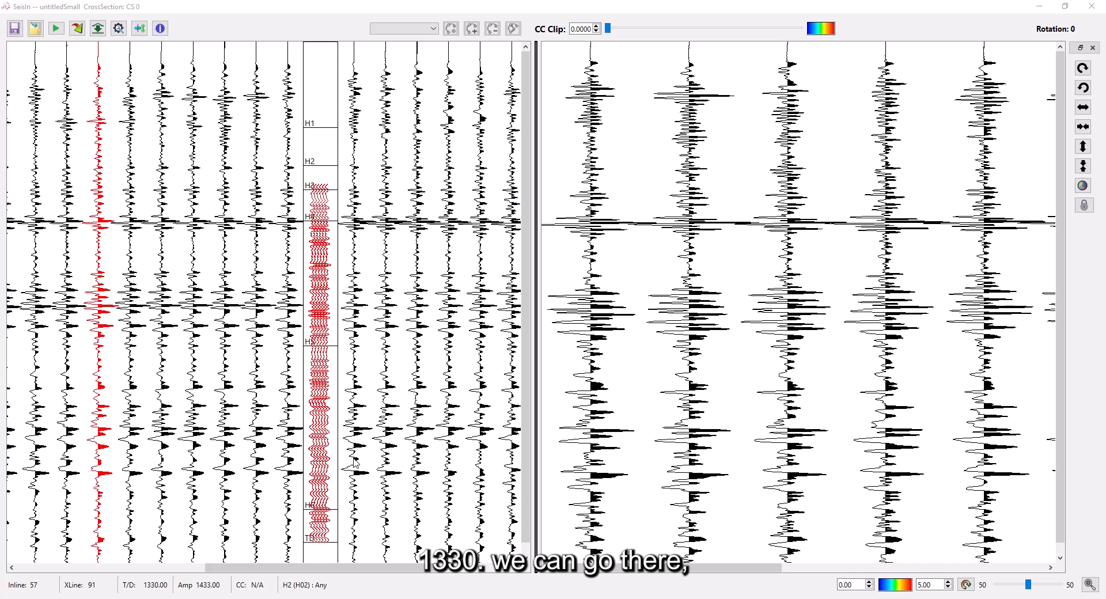
# Step: Add a well top between H5 and H6 with W3 time 1330 and depth 1800, and shift it slightly deeper on the track
pyautogui.rightClick(319, 405)
pyautogui.click(342, 414)
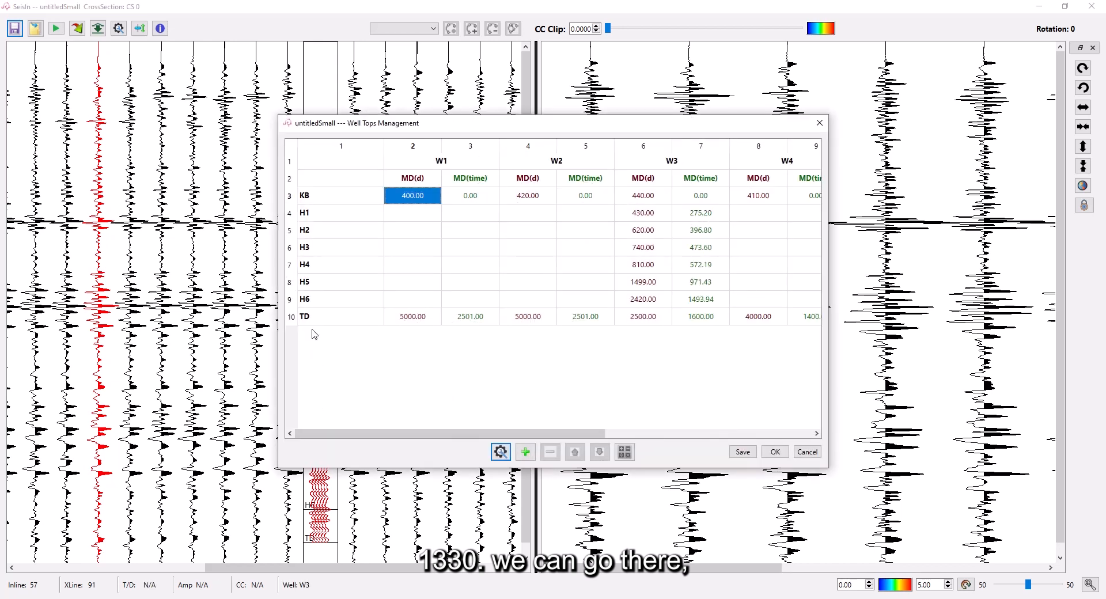
pyautogui.click(312, 287)
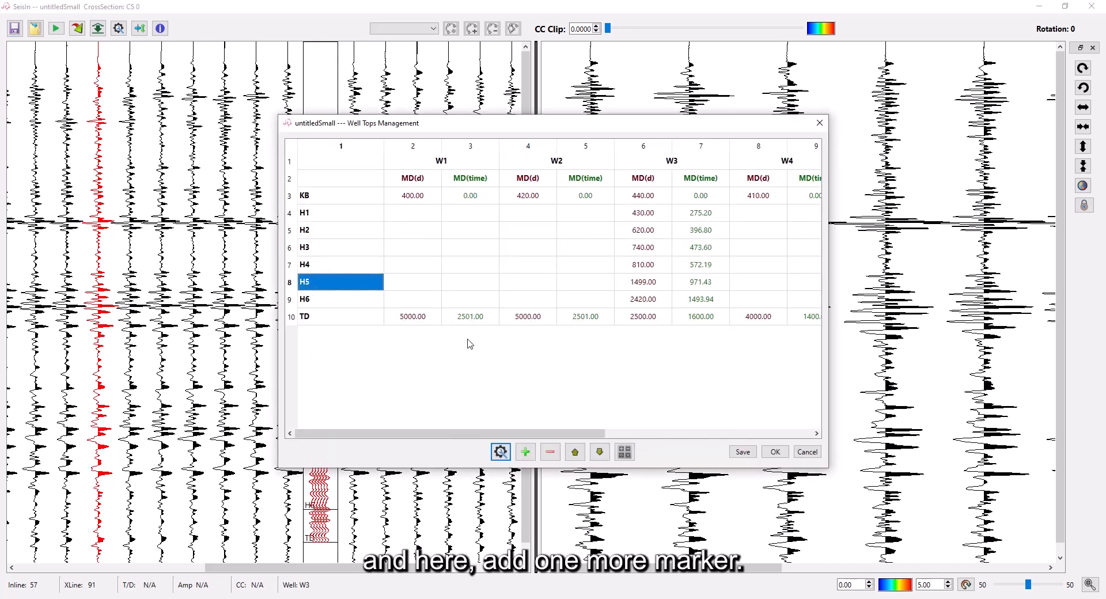
pyautogui.click(524, 452)
pyautogui.click(699, 299)
pyautogui.write('1330')
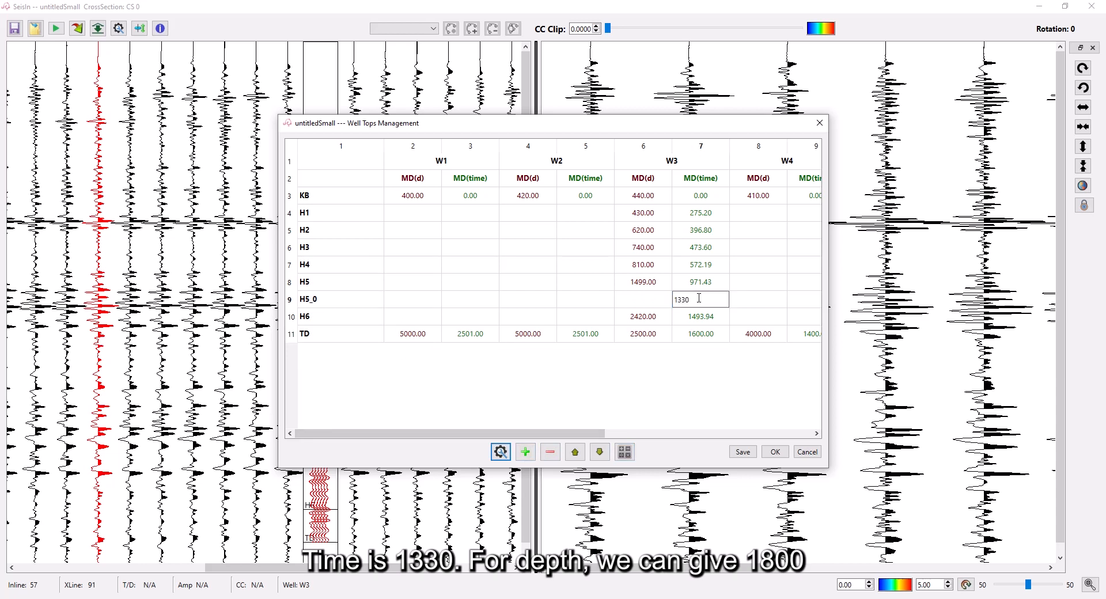
pyautogui.click(655, 304)
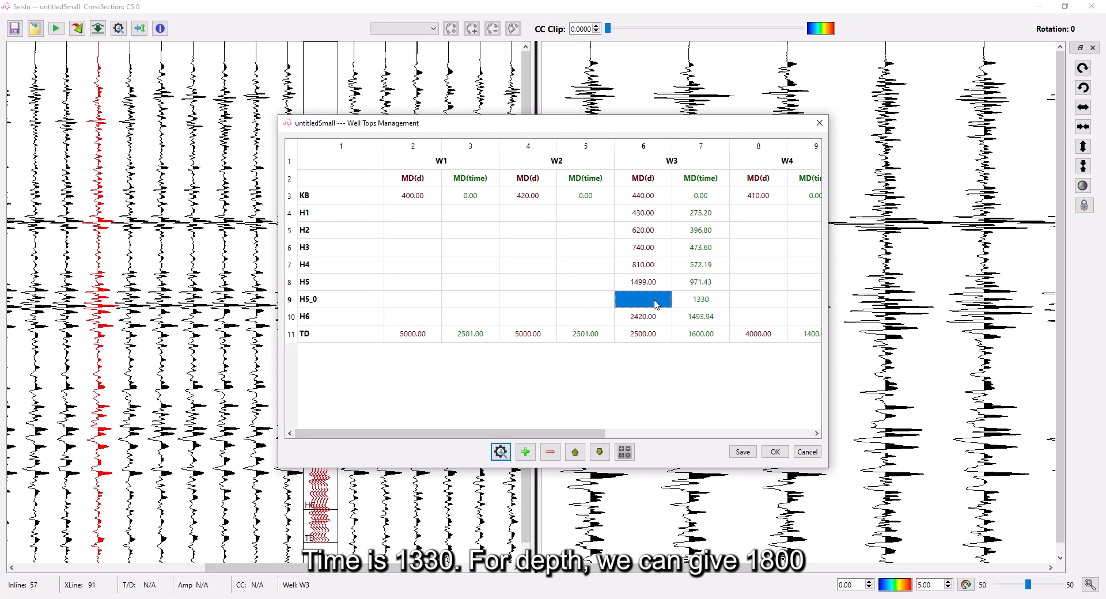
pyautogui.write('1800')
pyautogui.click(775, 451)
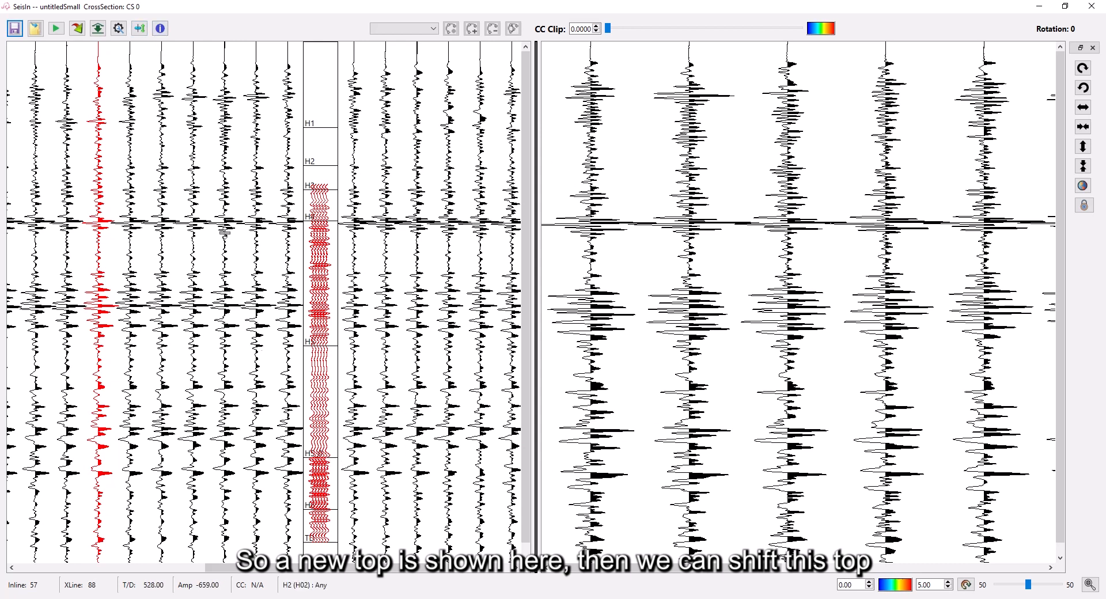
pyautogui.moveTo(318, 458); pyautogui.dragTo(313, 473)
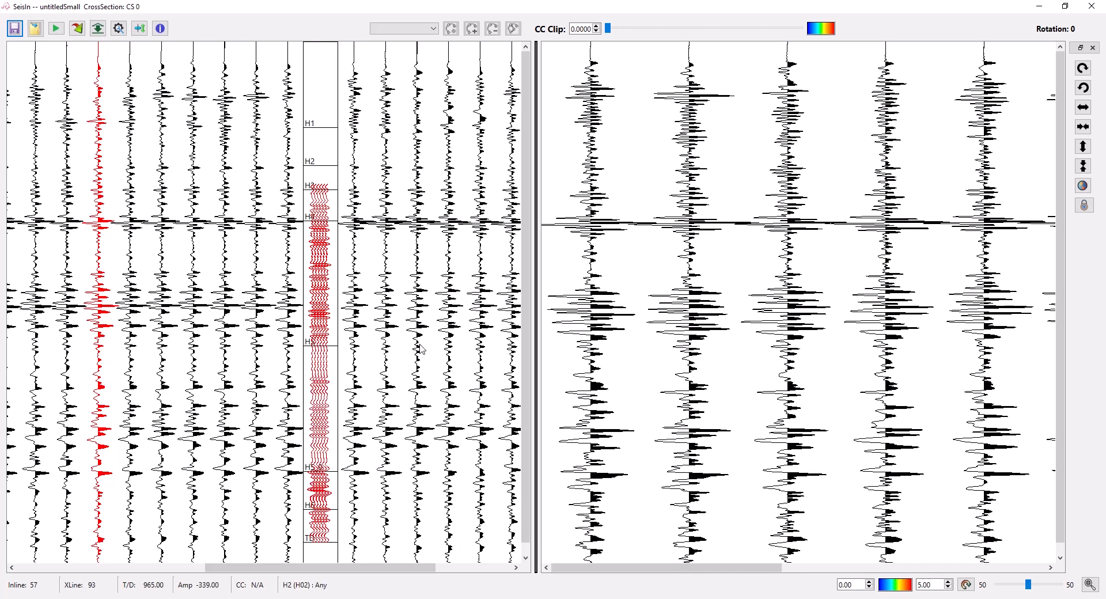